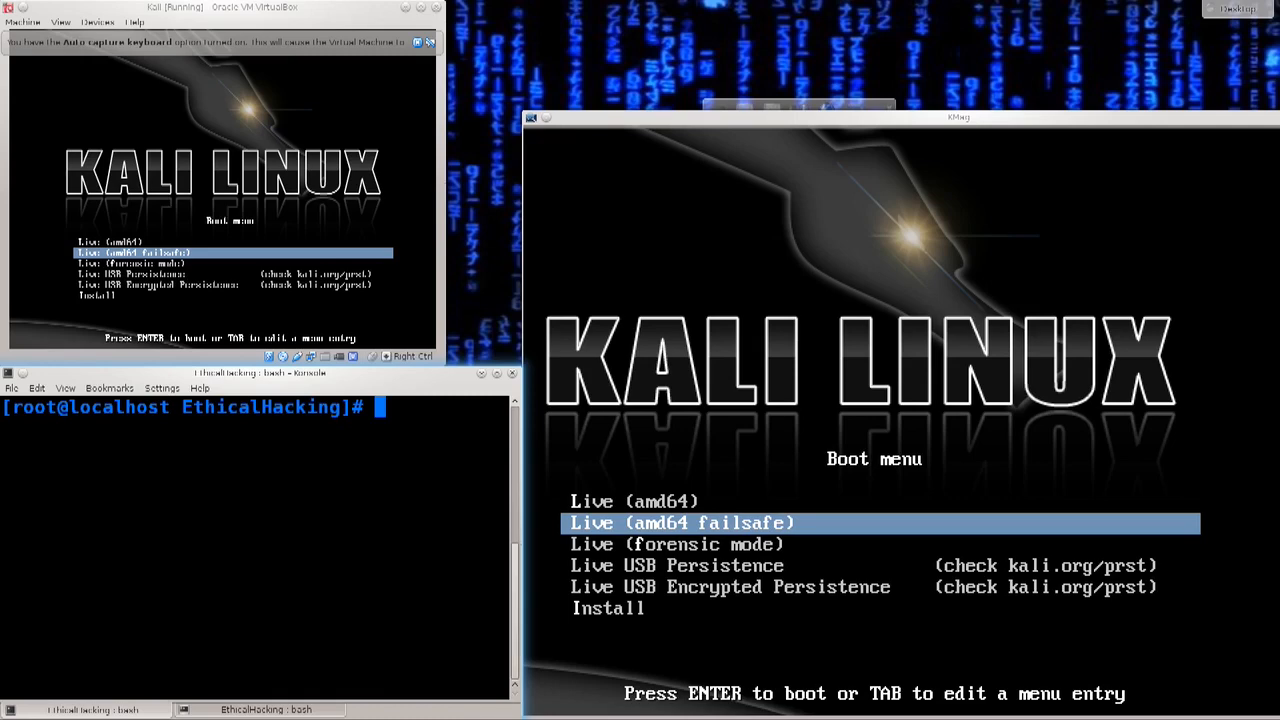
Step: Start the Install entry from the Kali Linux boot menu
left_click_drag(200, 7, 236, 4)
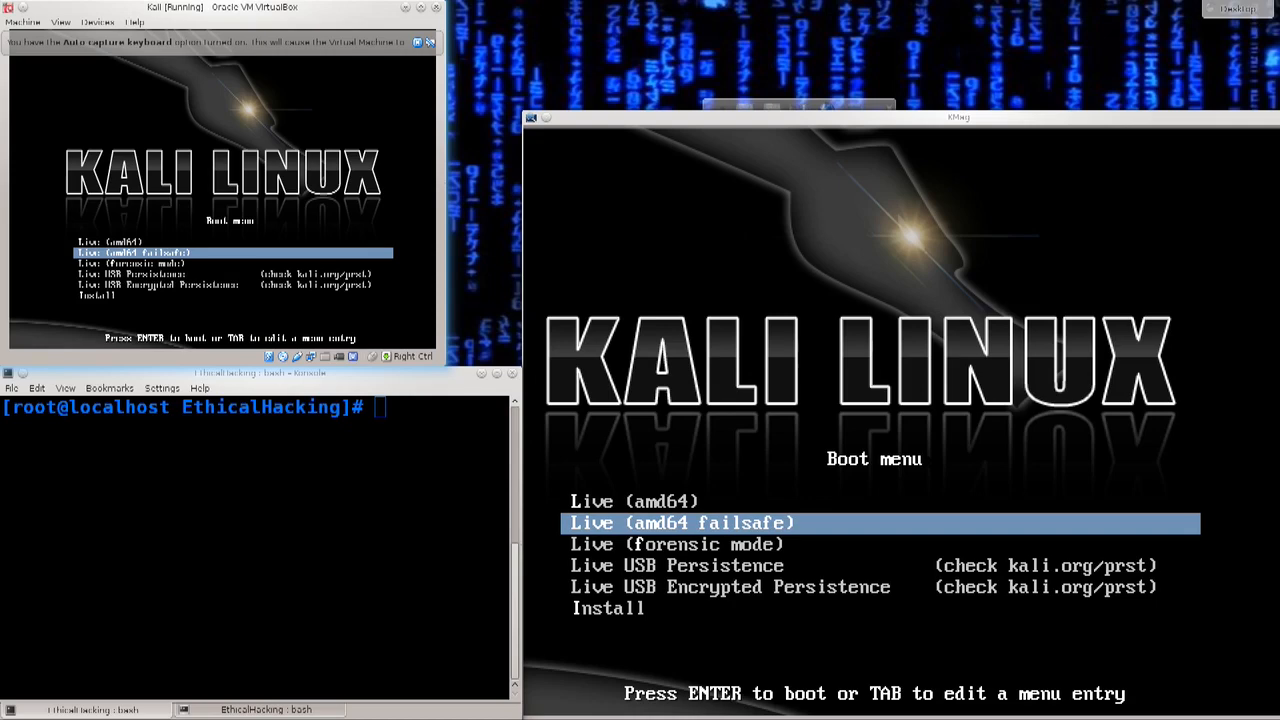
key("Down")
key("Down")
key("Down")
key("Down")
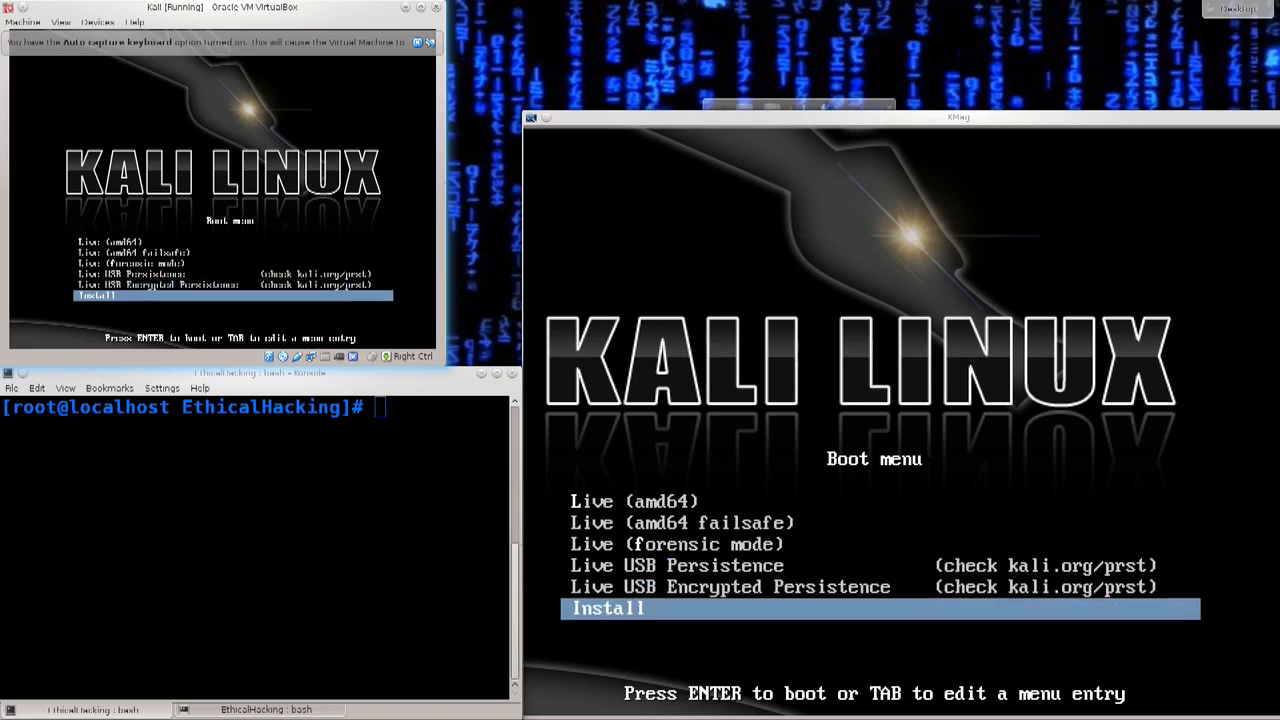
key("Return")
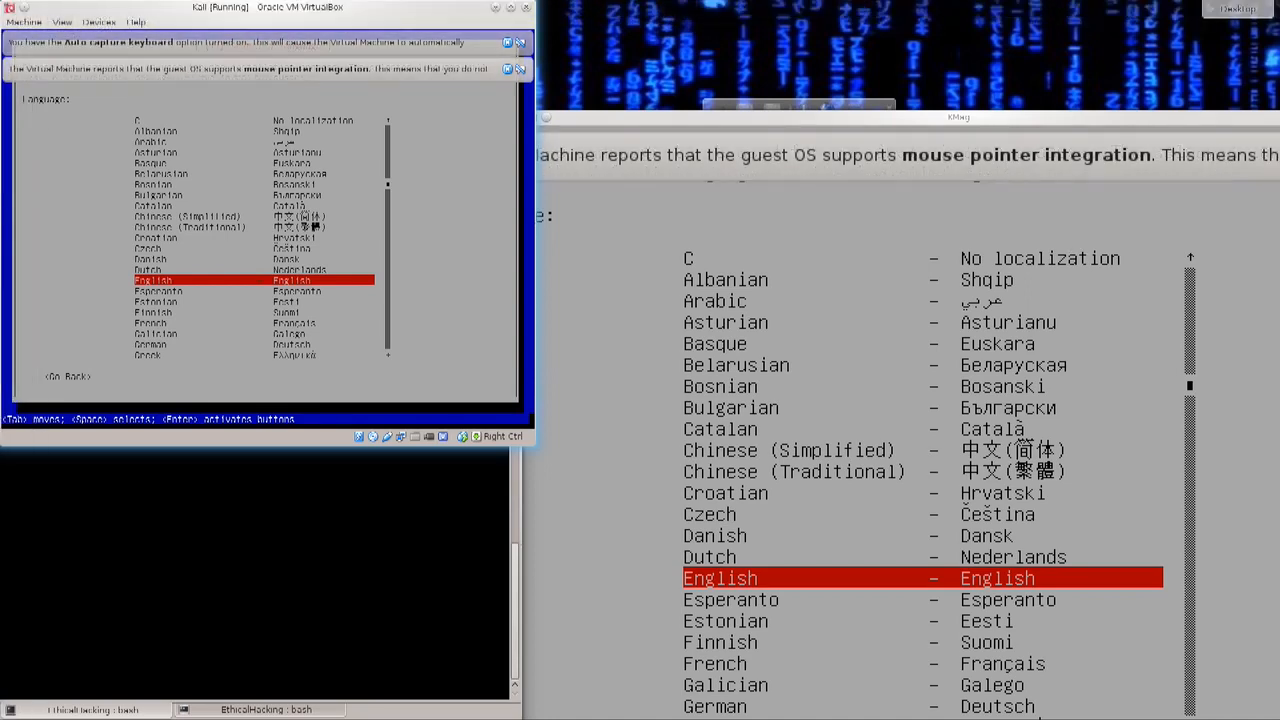
Step: Dismiss the VirtualBox notification bars and select English as the installation language
left_click(508, 69)
left_click(508, 43)
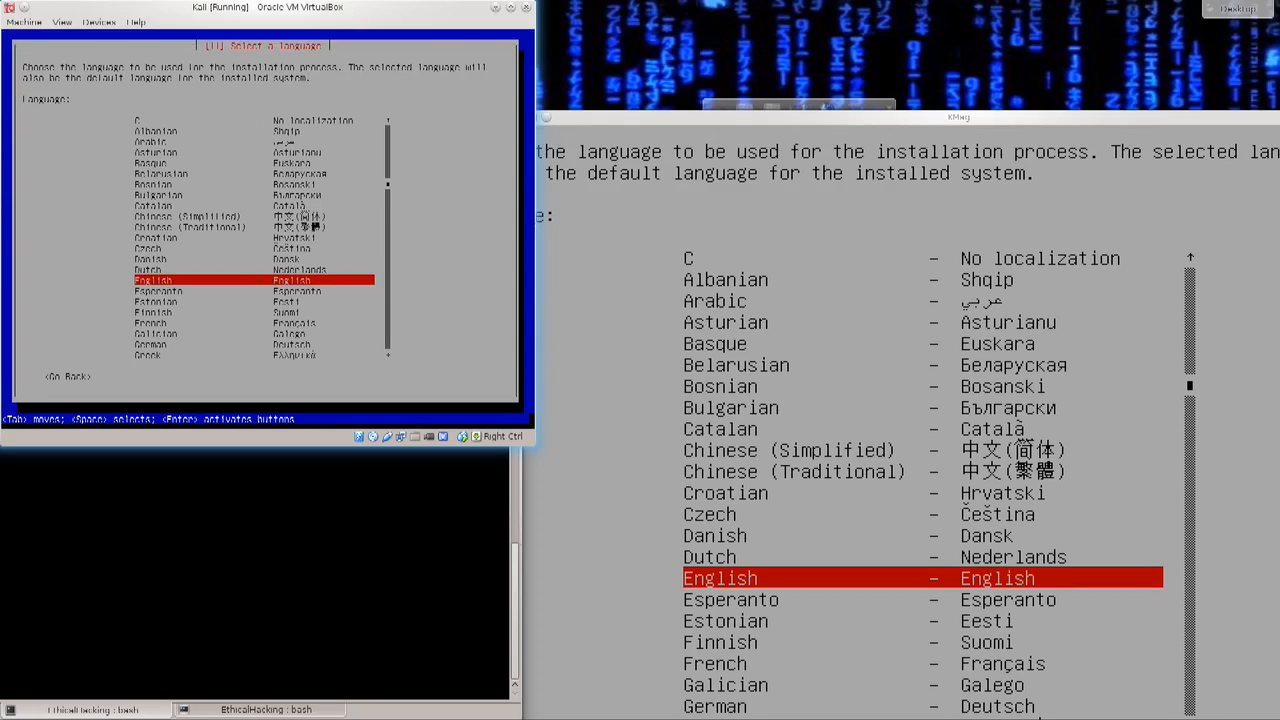
key("Up")
key("Up")
key("Up")
key("Up")
key("Up")
key("Up")
key("Up")
key("Up")
key("Up")
key("Up")
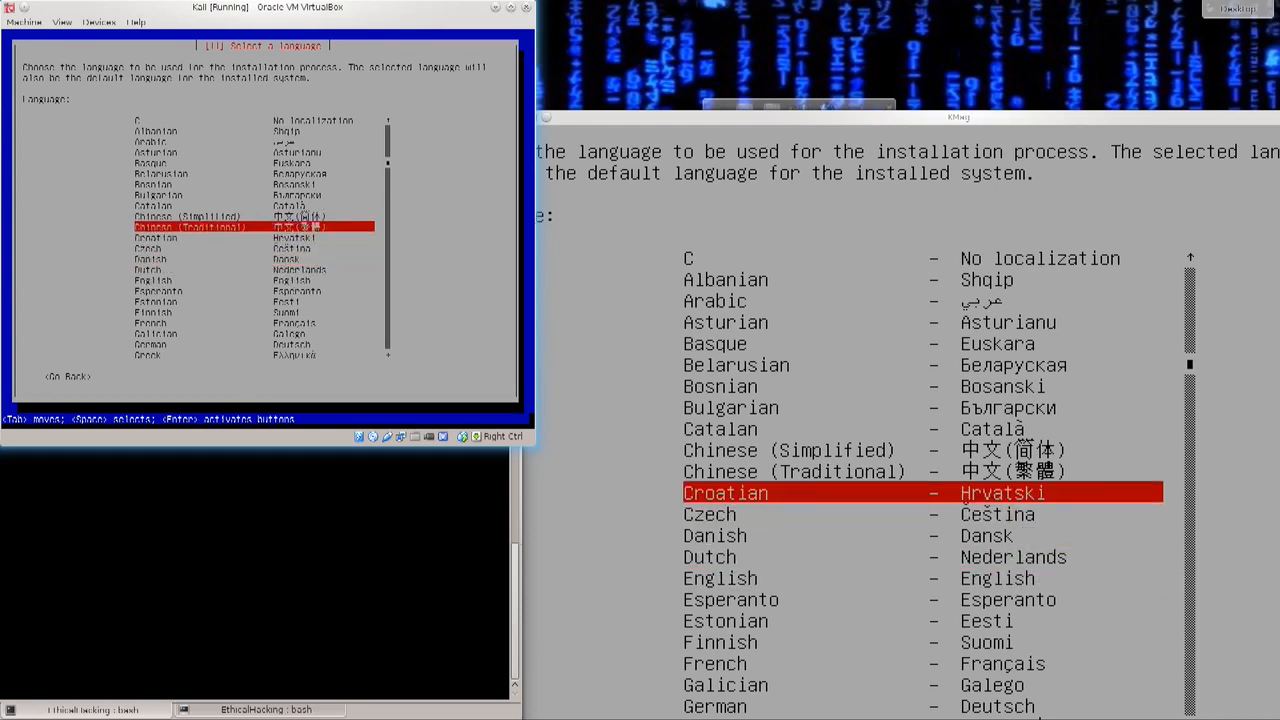
key("Up")
key("Up")
key("Up")
key("Up")
key("Up")
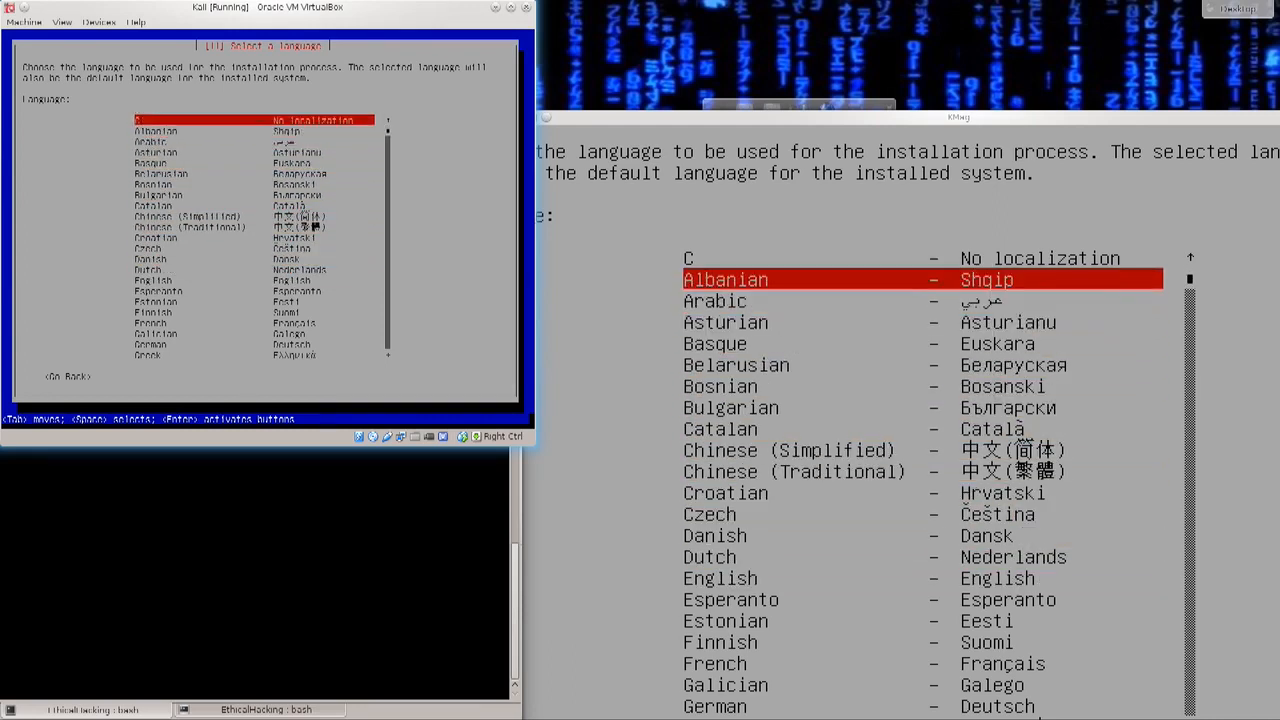
key("Down")
key("Down")
key("Down")
key("Down")
key("Down")
key("Down")
key("Down")
key("Down")
key("Down")
key("Down")
key("Down")
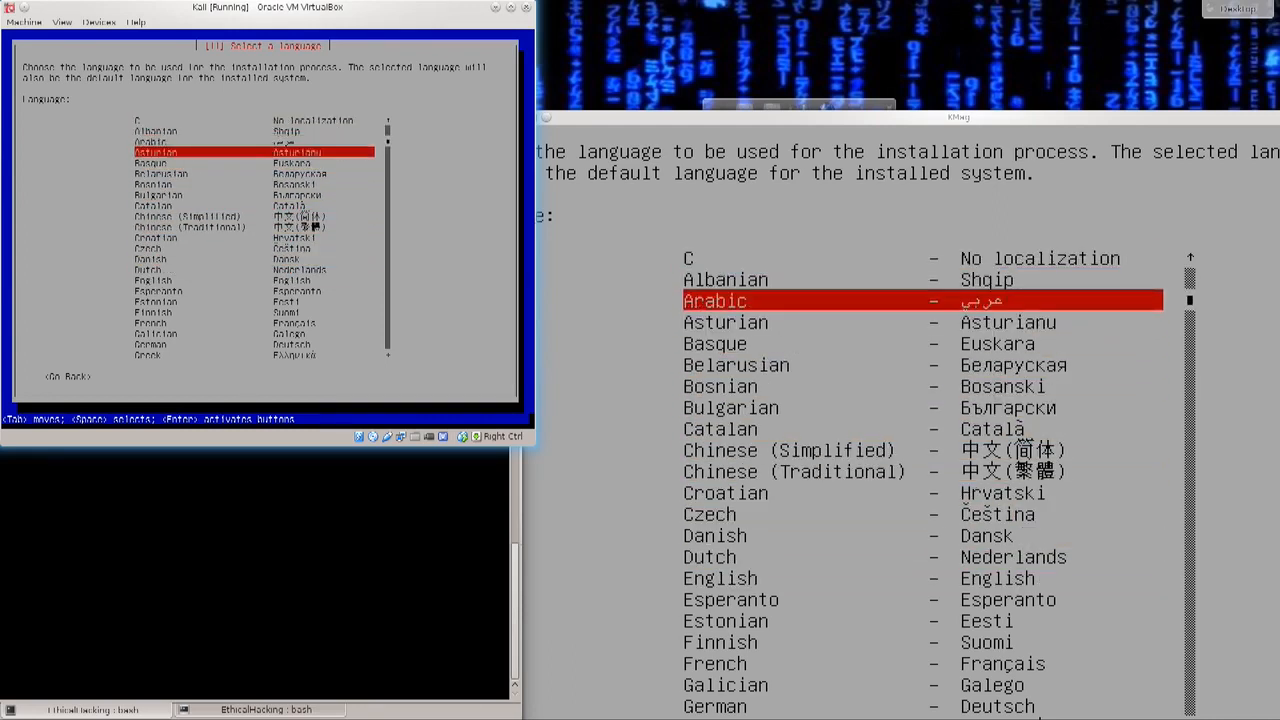
key("Down")
key("Down")
key("Down")
key("Down")
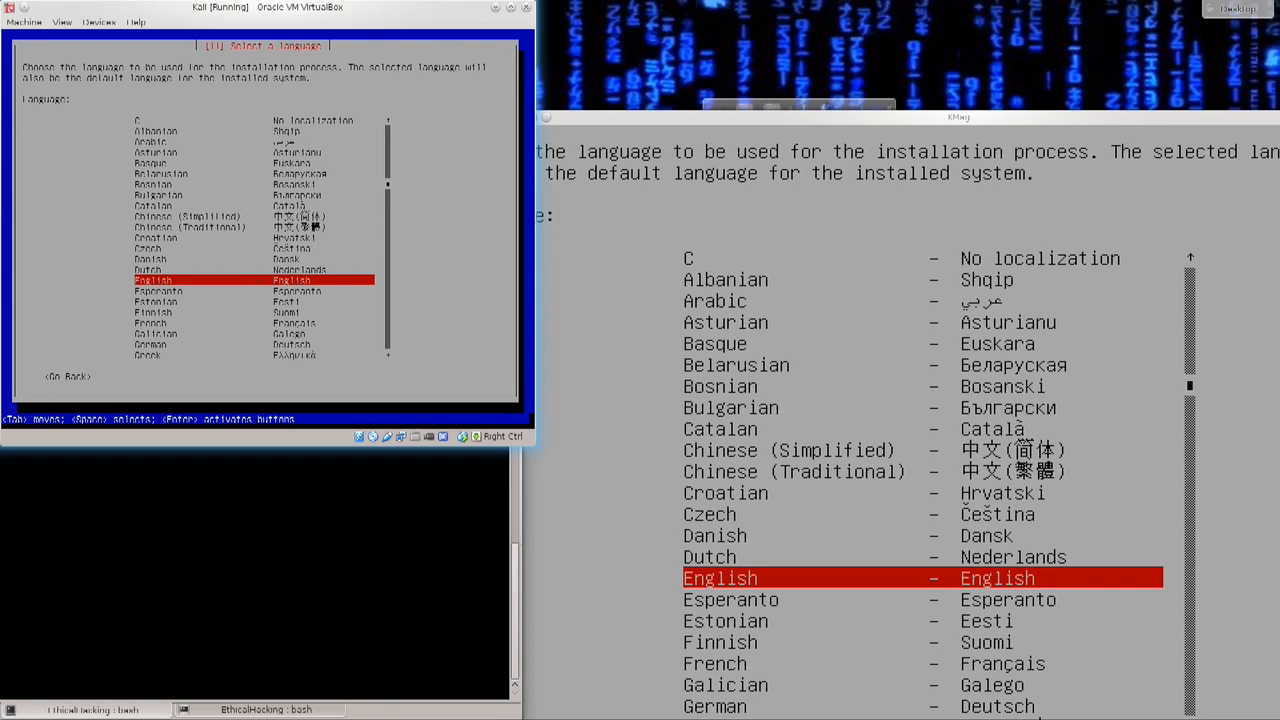
key("Return")
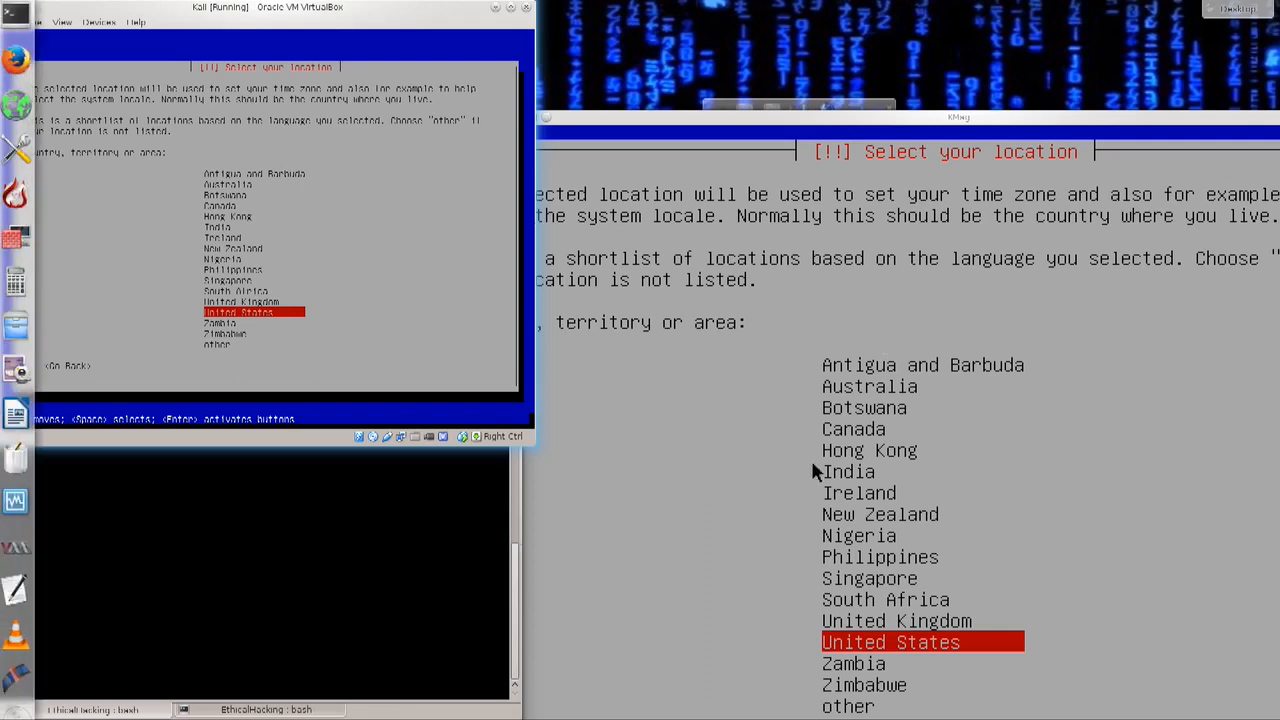
Step: Choose United Kingdom as the location and accept British English as the keymap
key("Up")
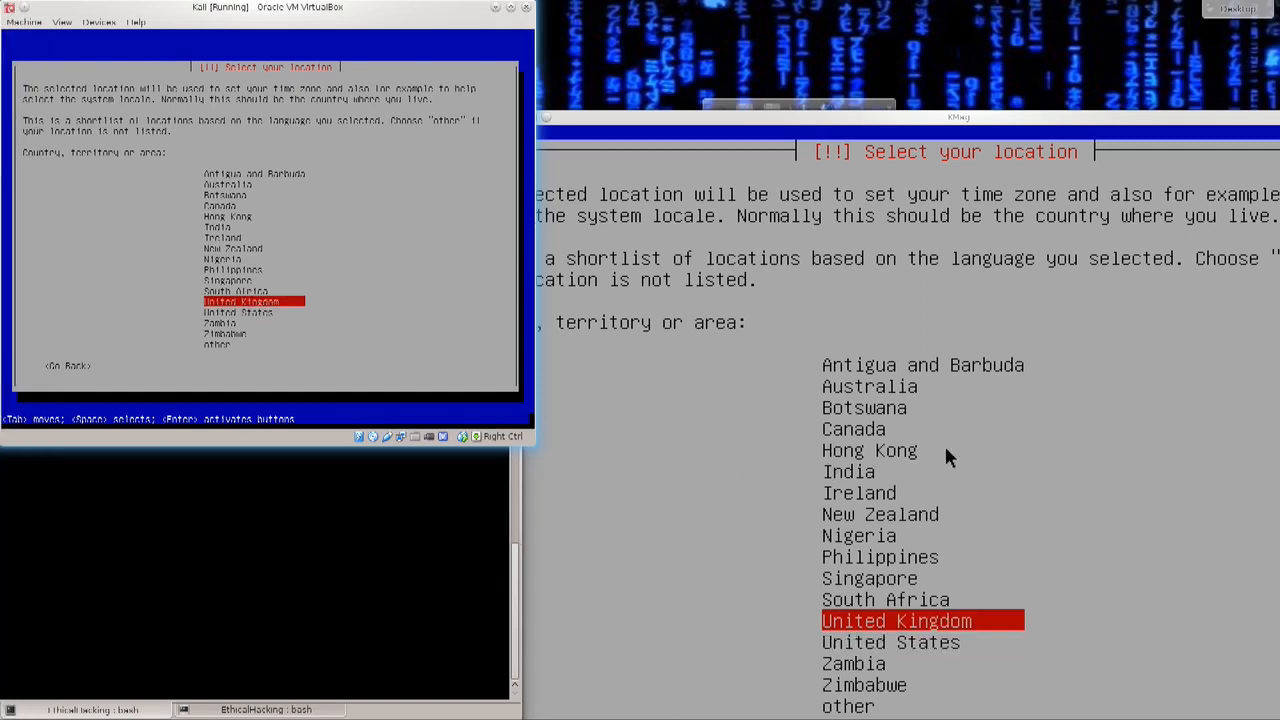
key("Return")
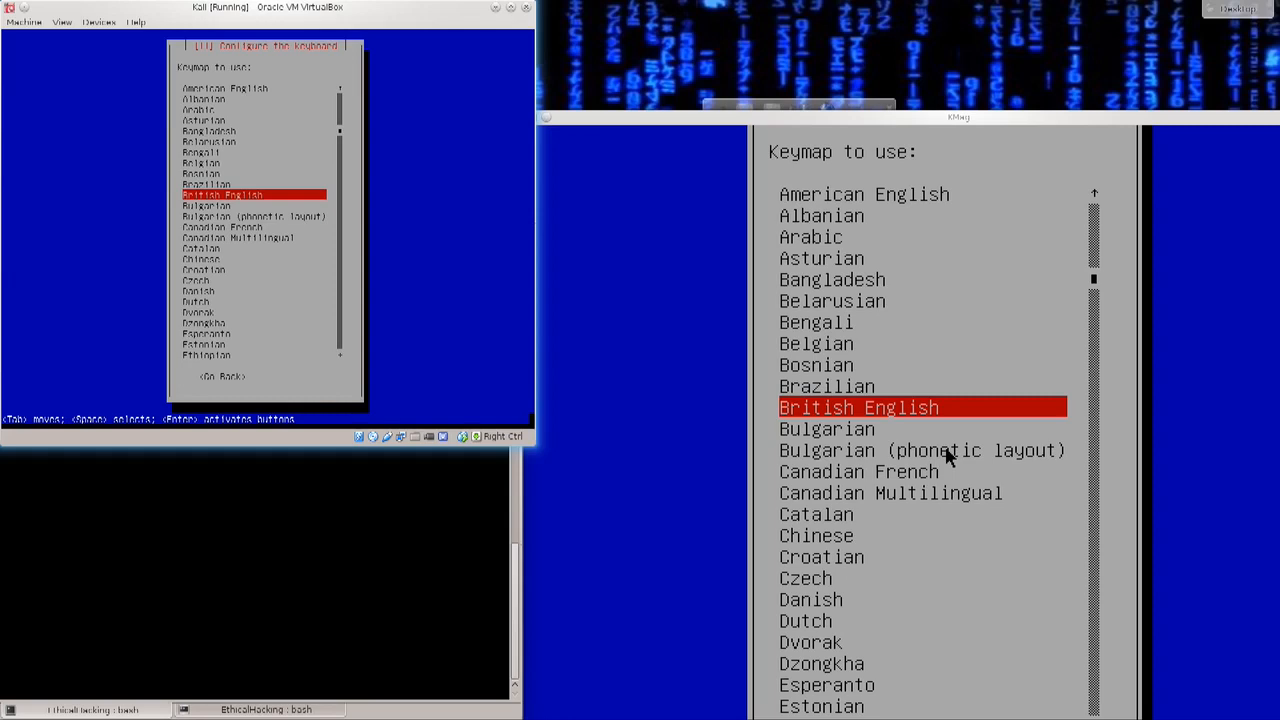
key("Return")
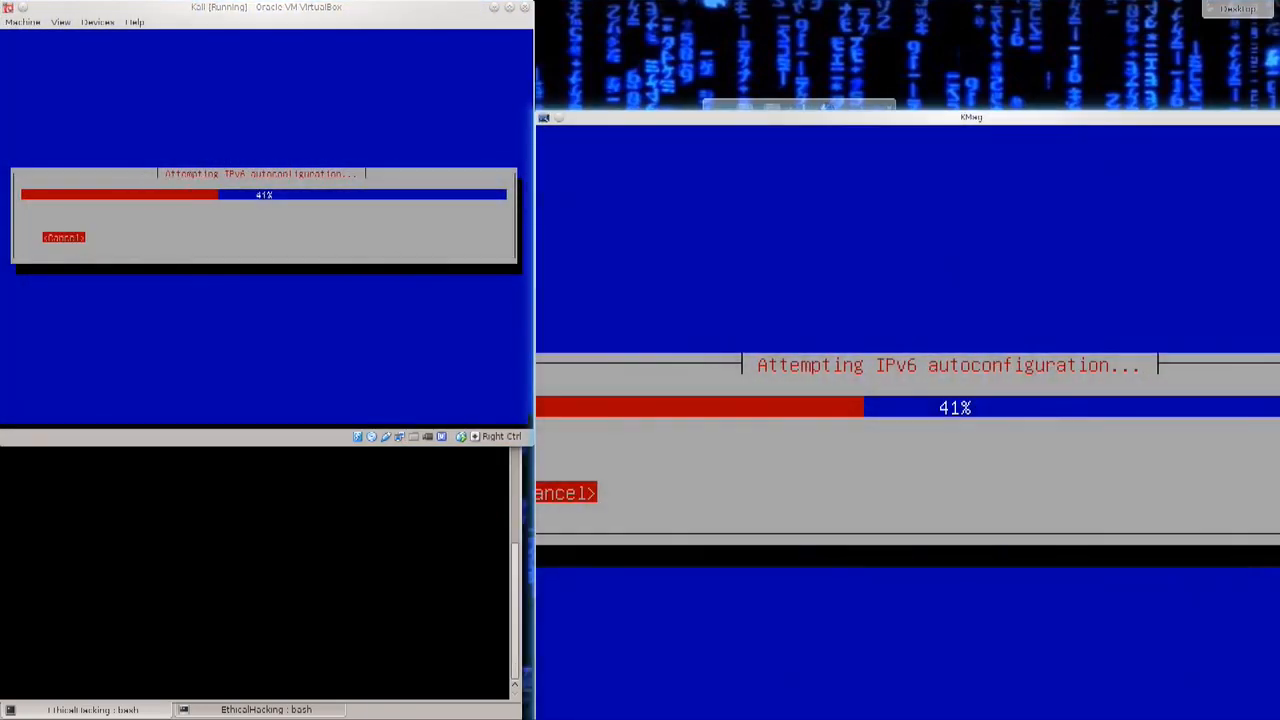
Step: Keep the hostname kali and leave the domain name empty in the network configuration
left_click_drag(535, 415, 484, 415)
mouse_move(484, 241)
left_mouse_down()
mouse_move(351, 241)
mouse_move(461, 242)
left_mouse_up()
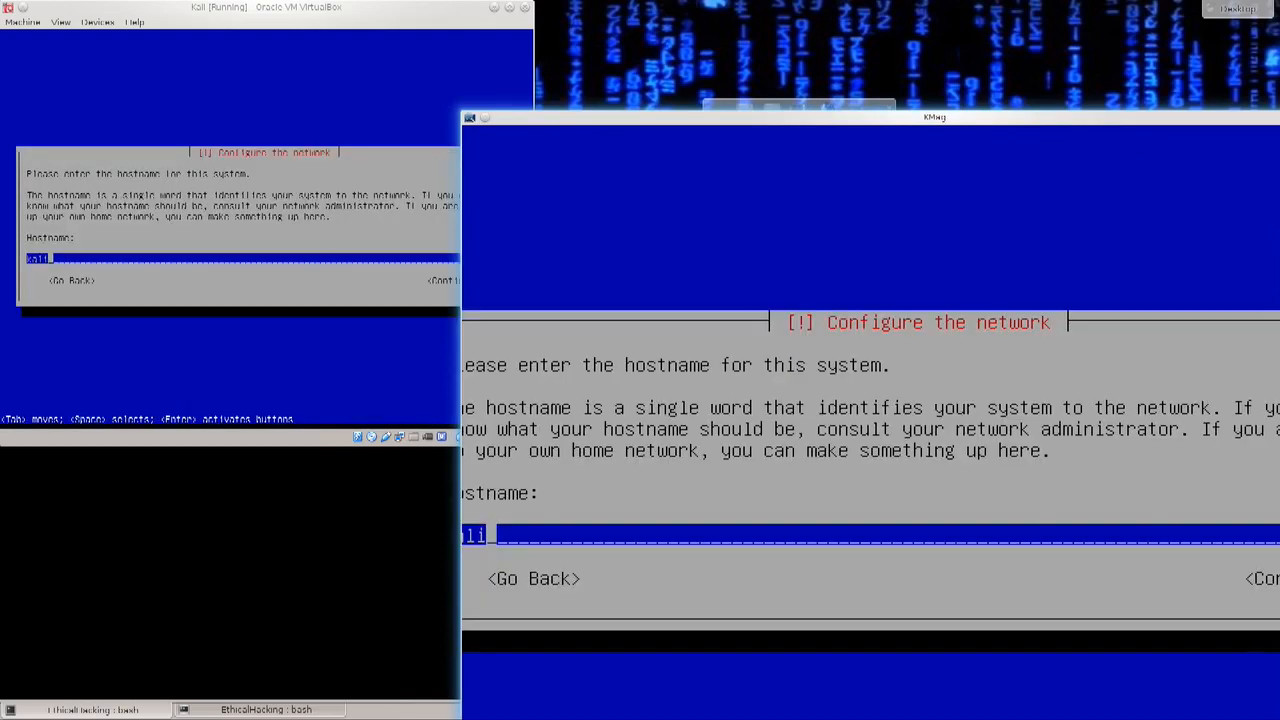
left_click_drag(461, 112, 318, 293)
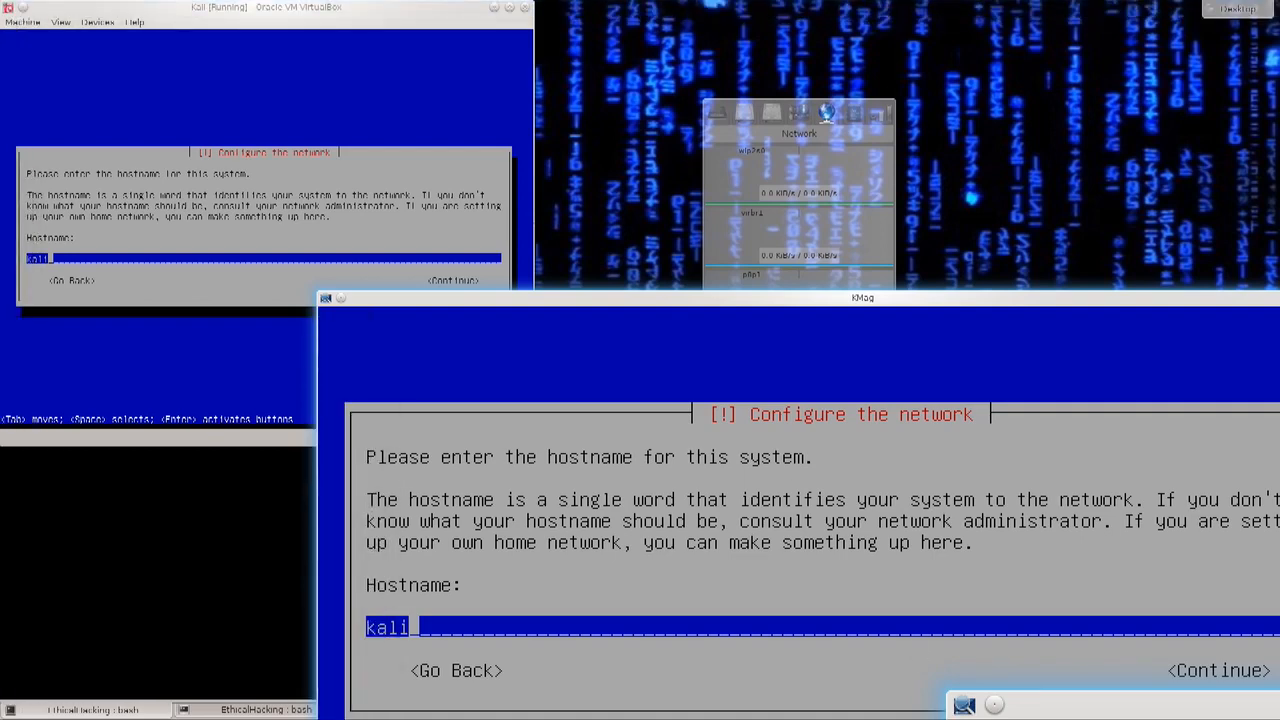
key("Tab")
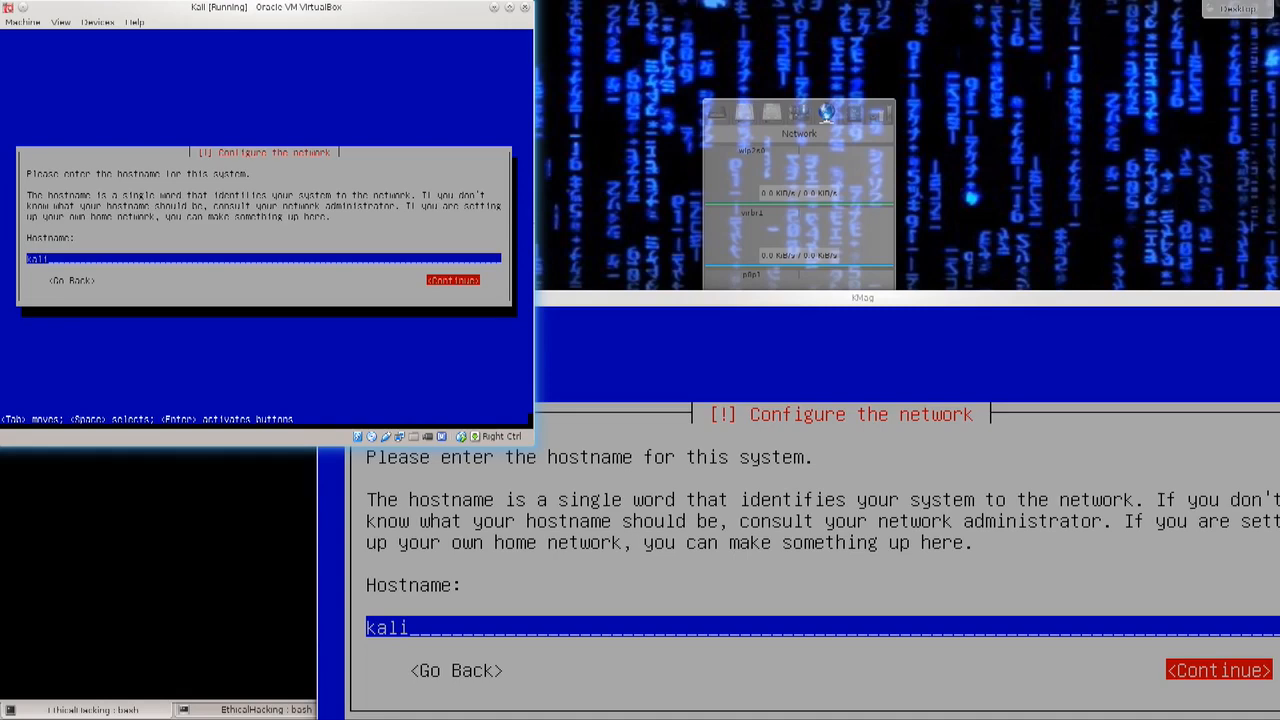
key("Left")
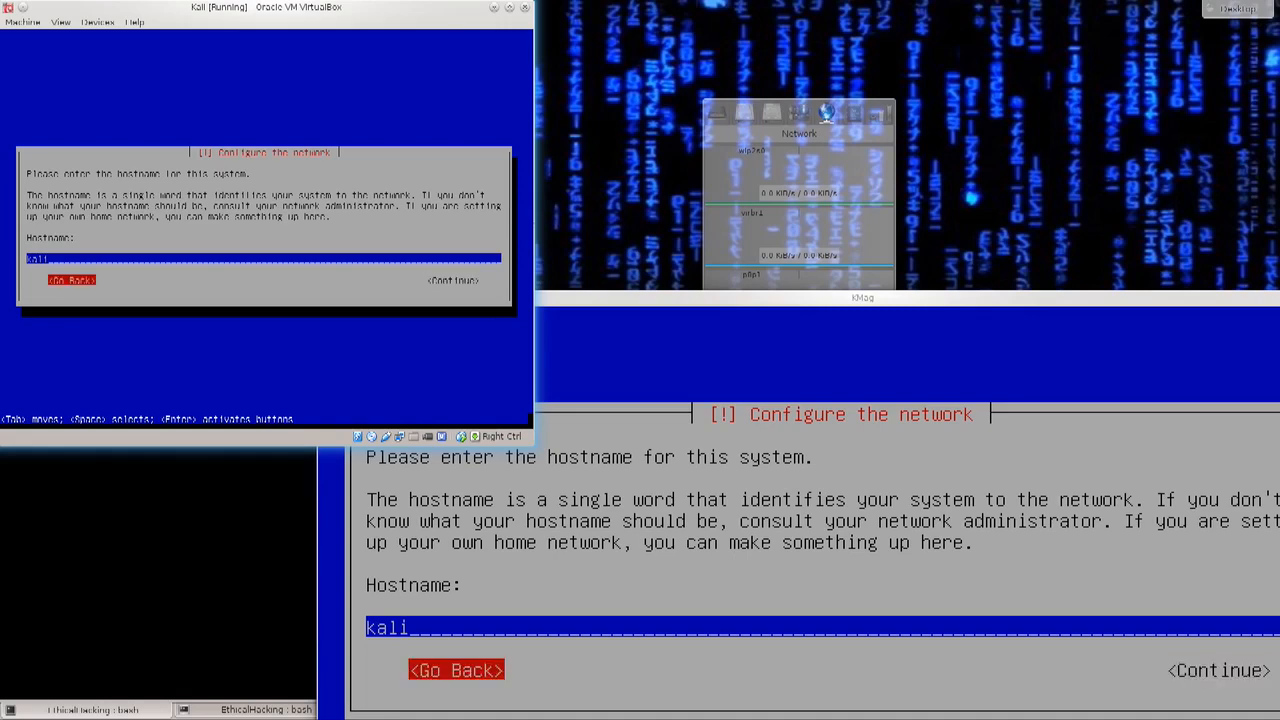
key("Right")
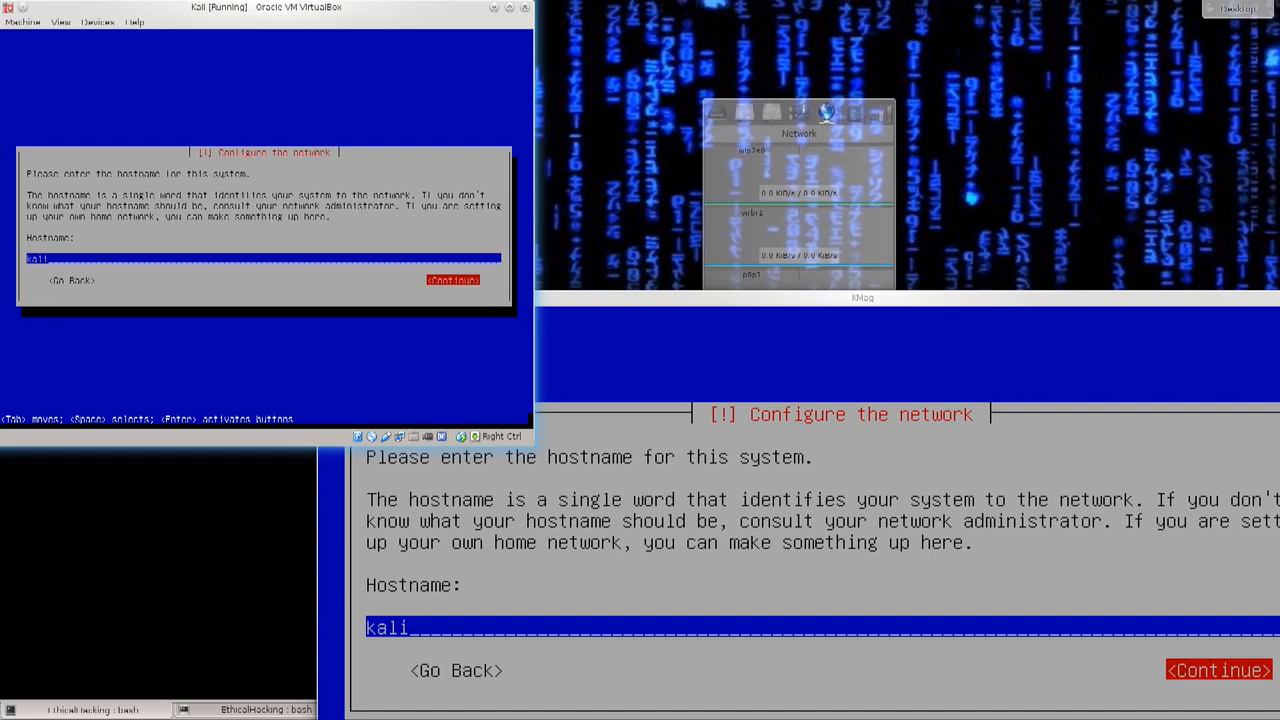
key("Return")
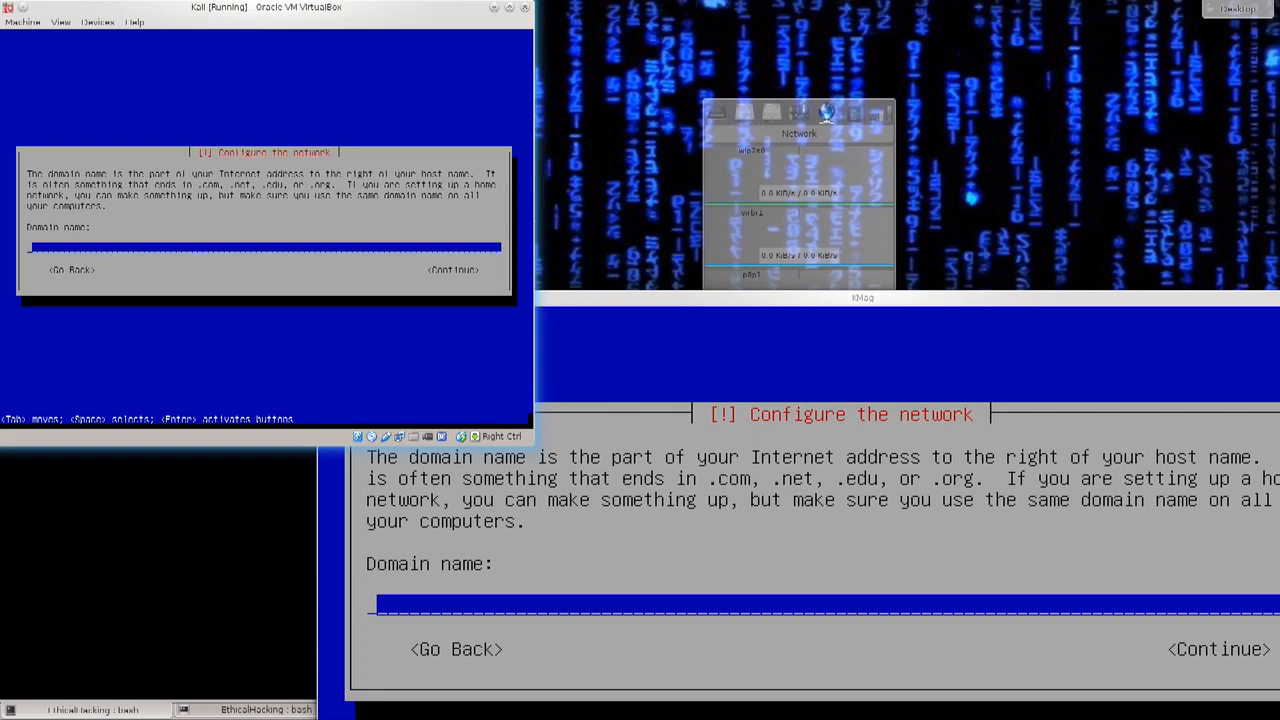
key("Tab")
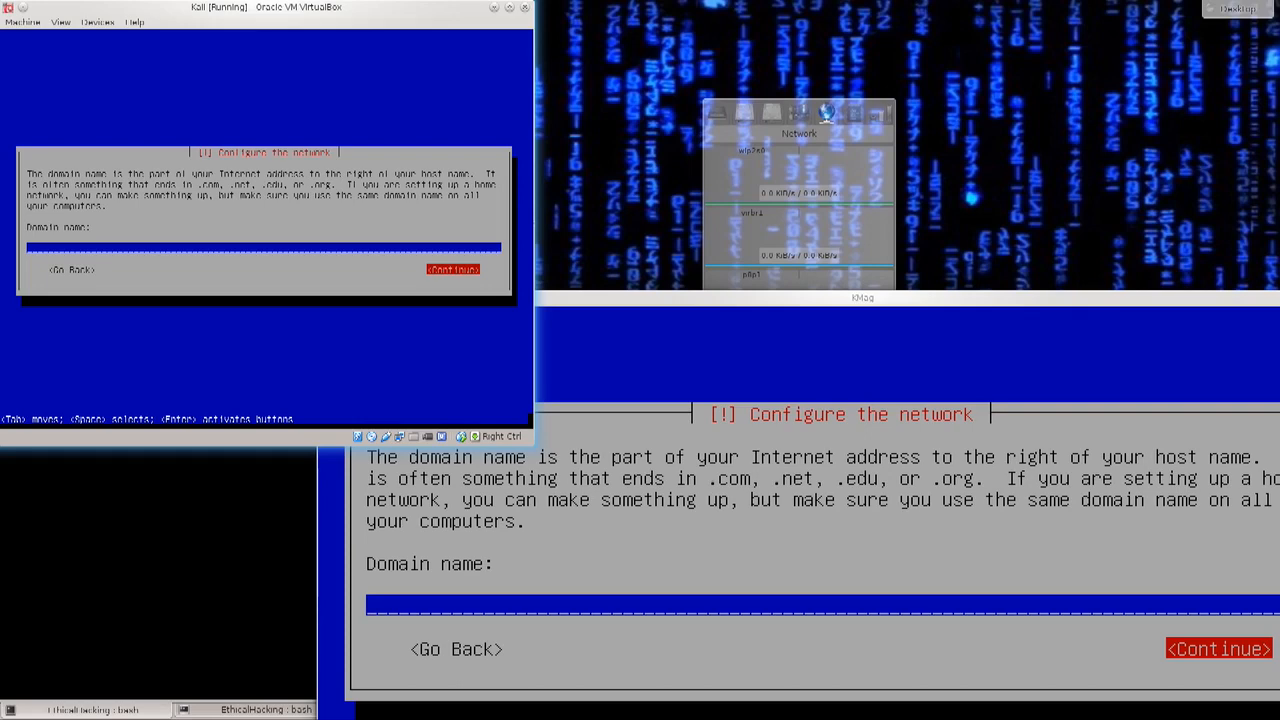
key("Return")
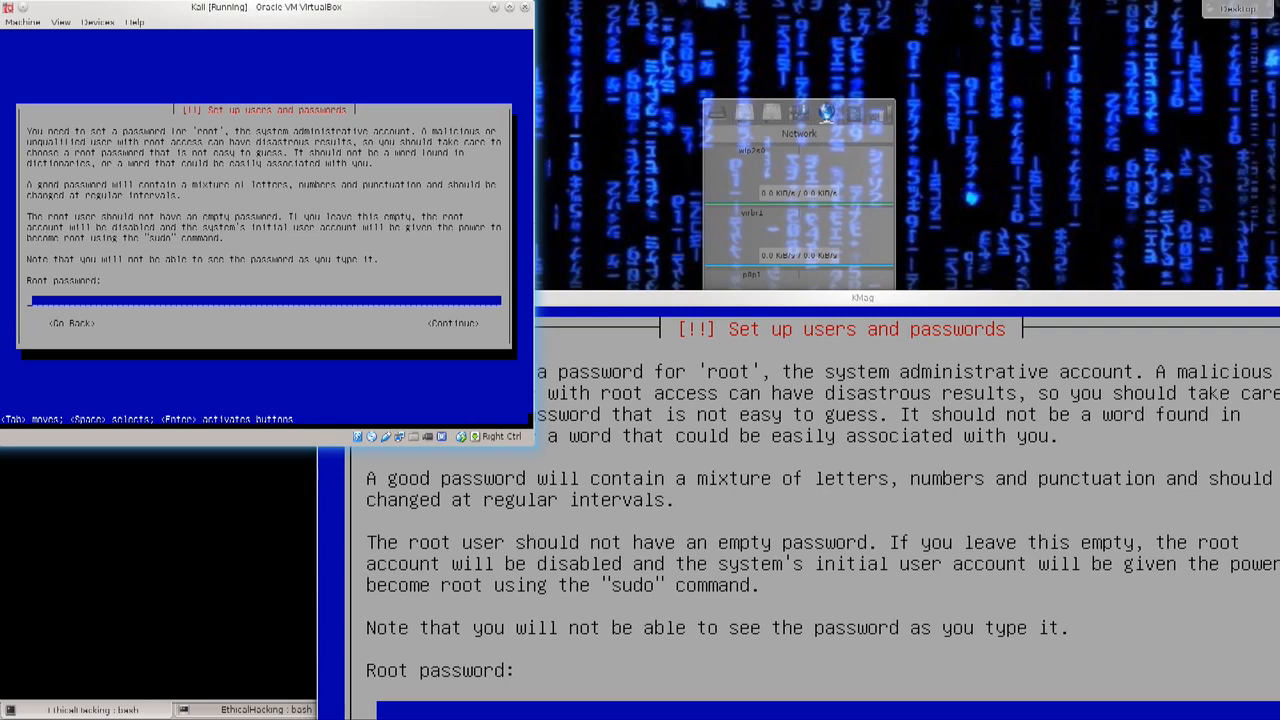
Step: Enter the root password and re-enter it to verify
type("toor")
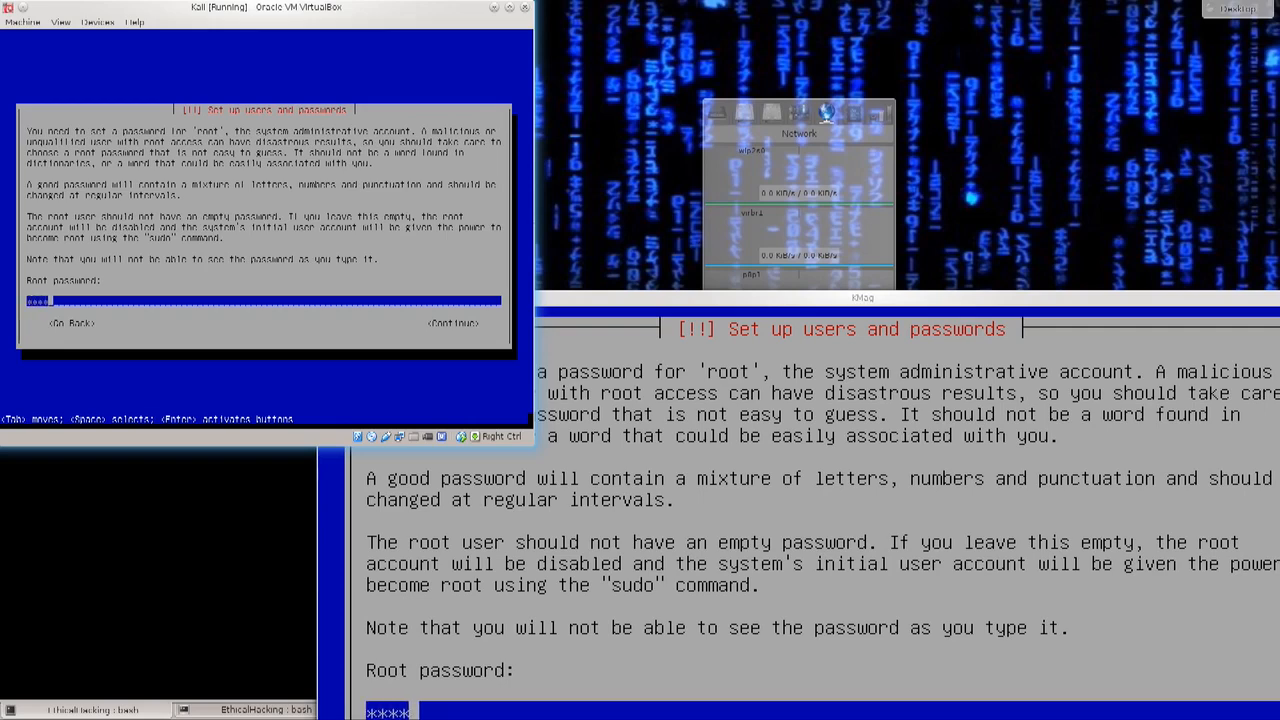
key("Tab")
key("Return")
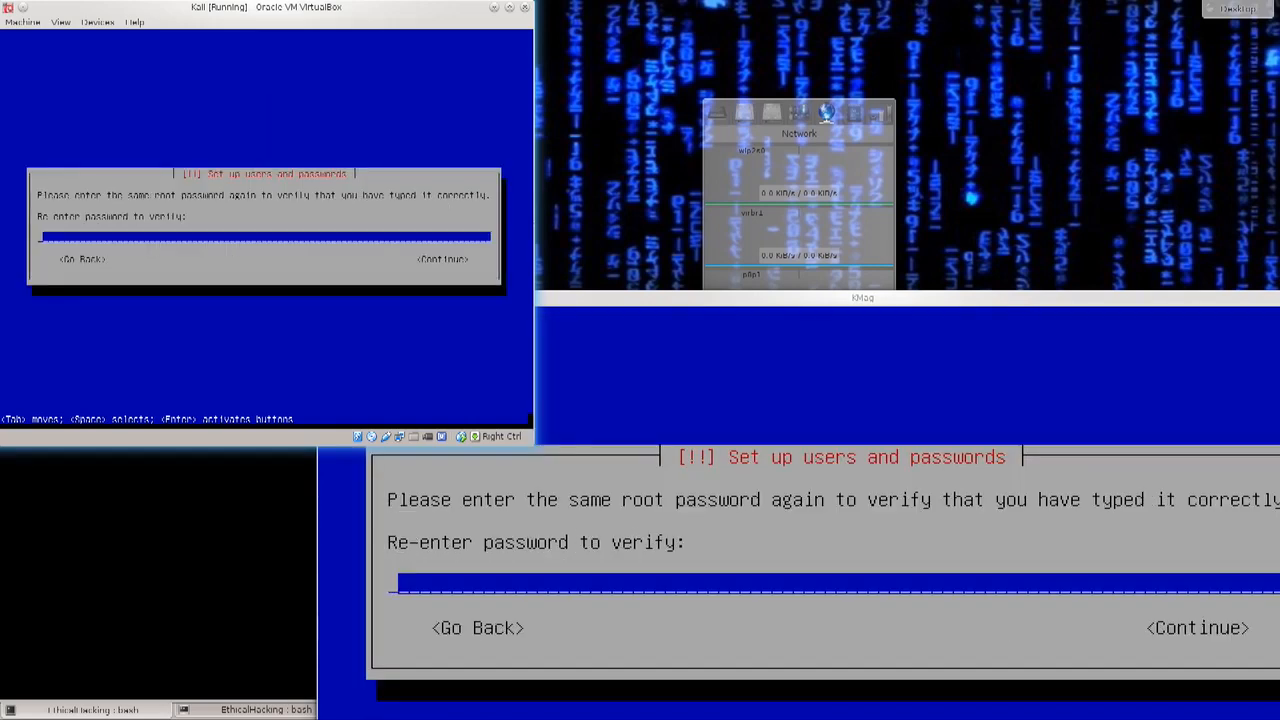
type("toor")
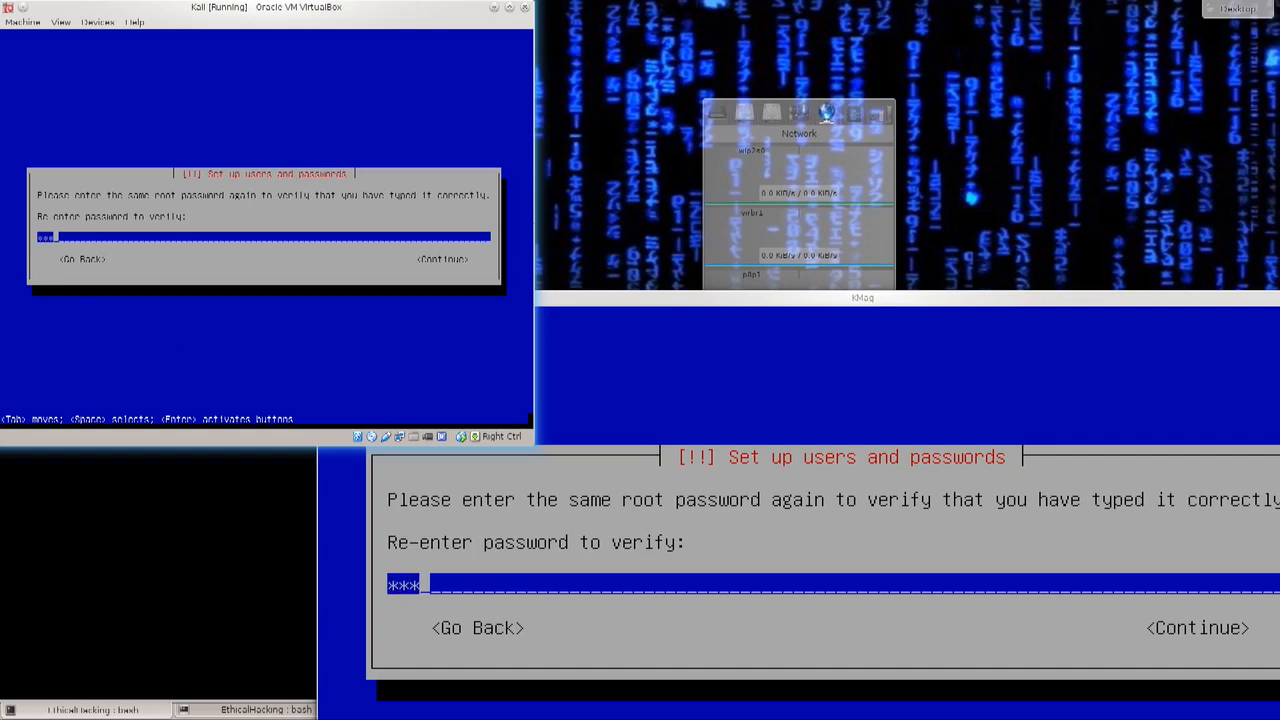
key("Tab")
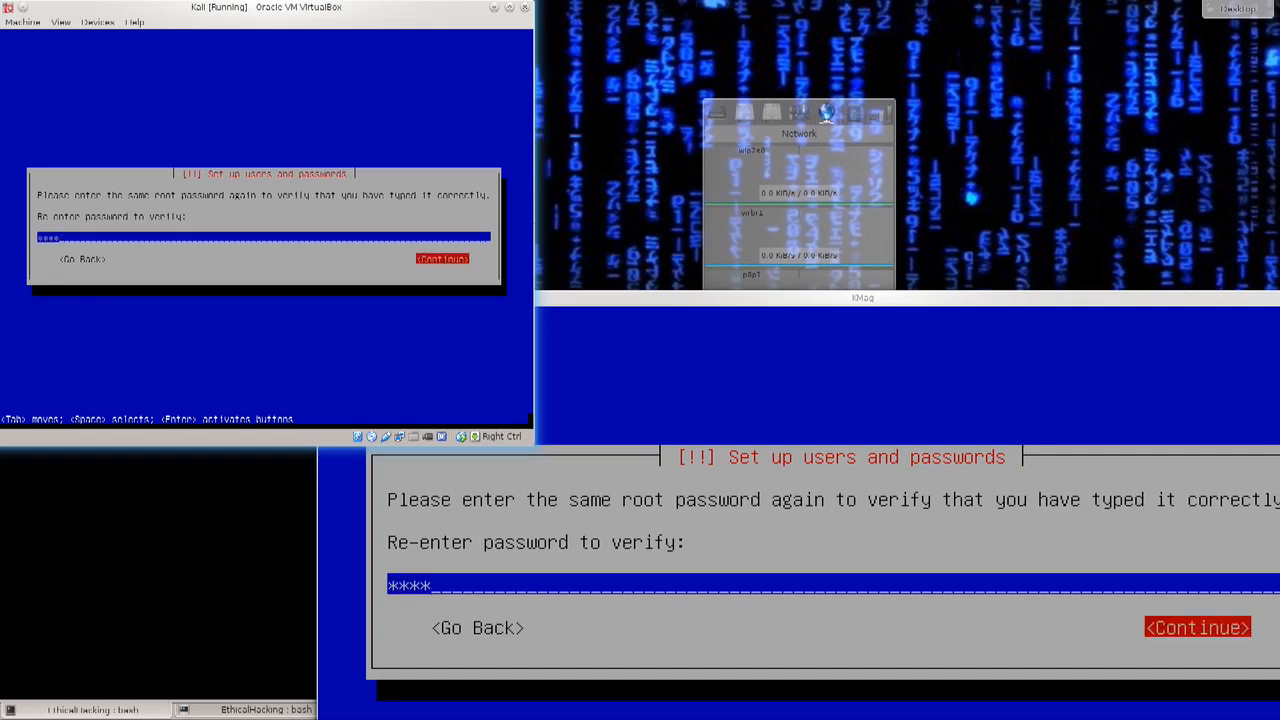
key("Return")
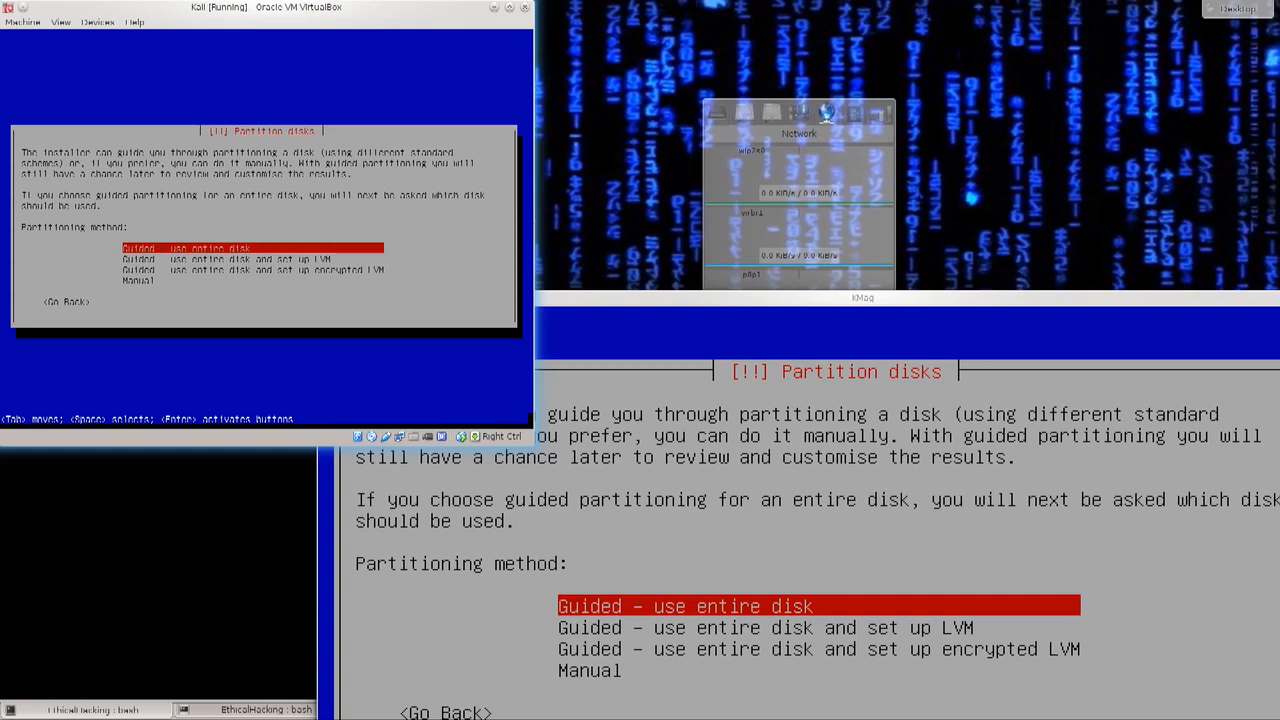
Step: Choose guided partitioning of the entire sda disk with all files in one partition
key("Return")
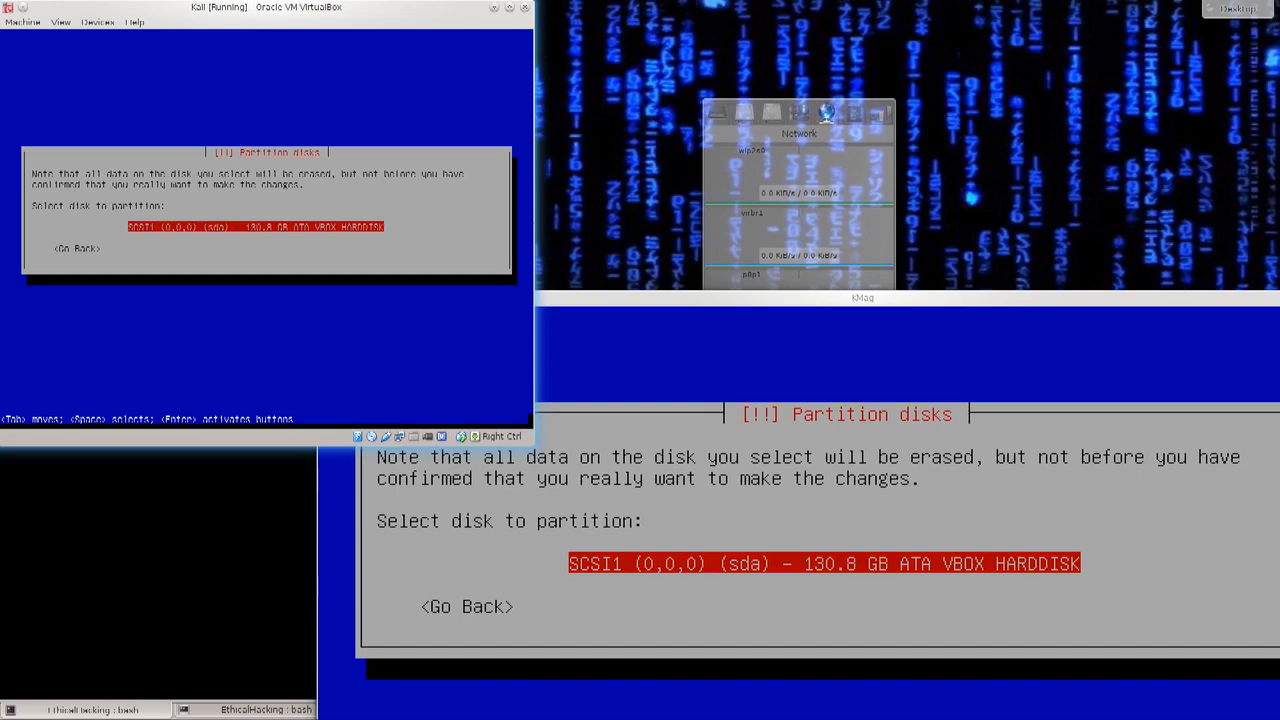
key("Return")
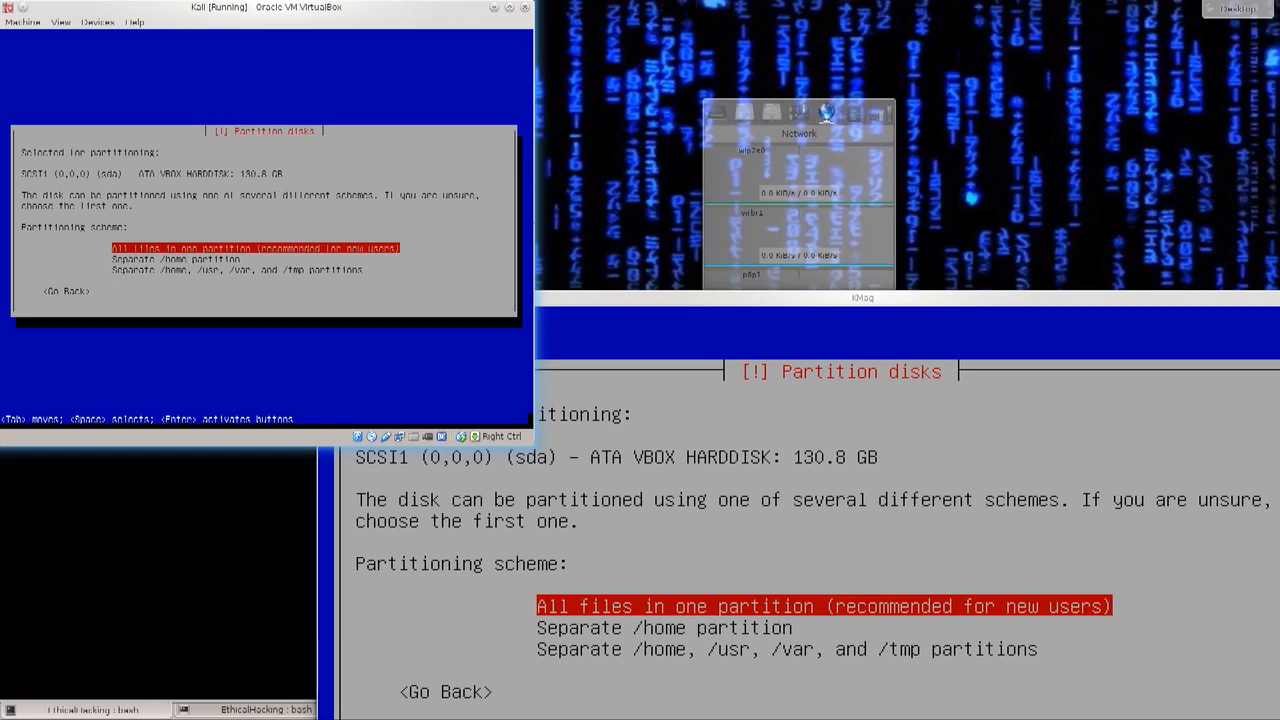
key("Down")
key("Down")
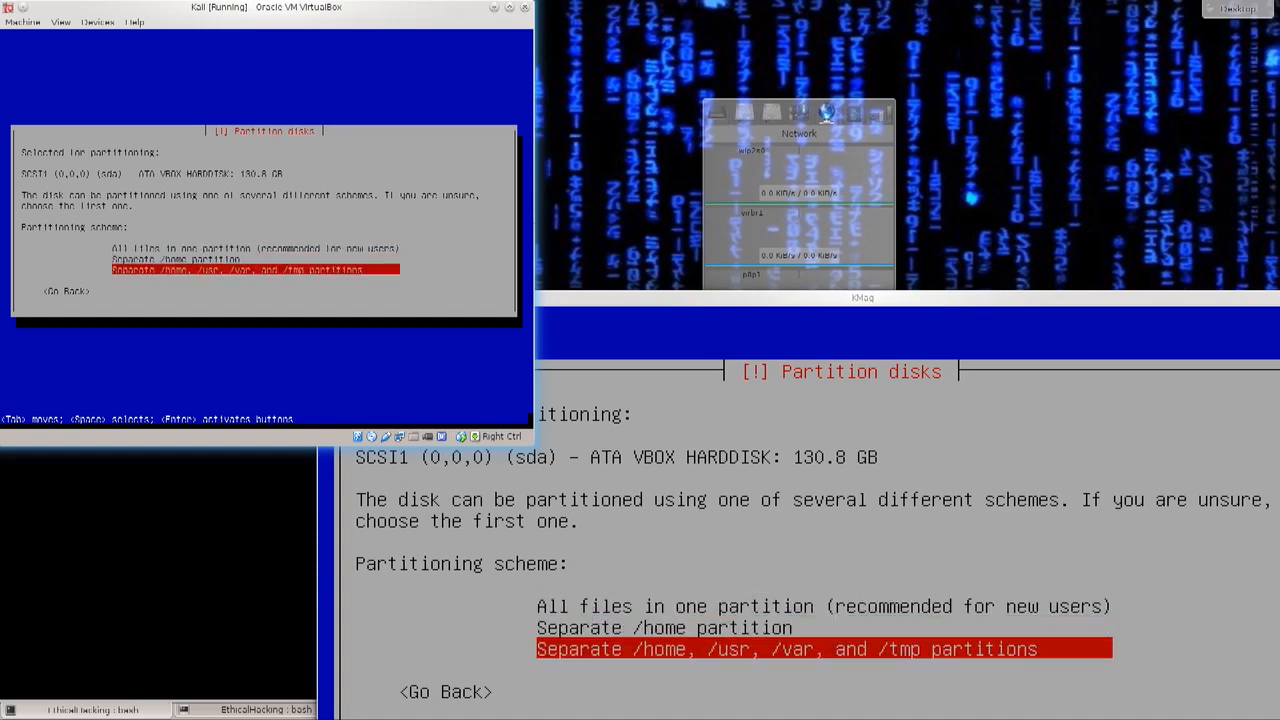
key("Up")
key("Up")
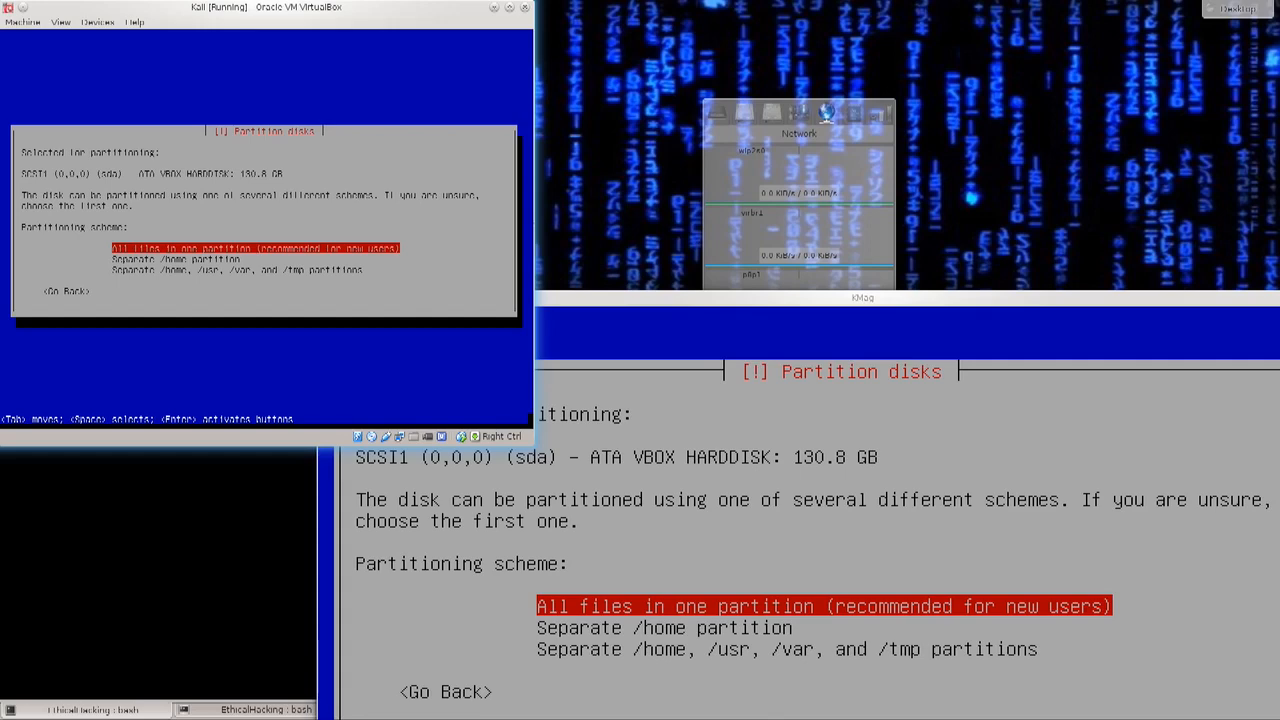
key("Return")
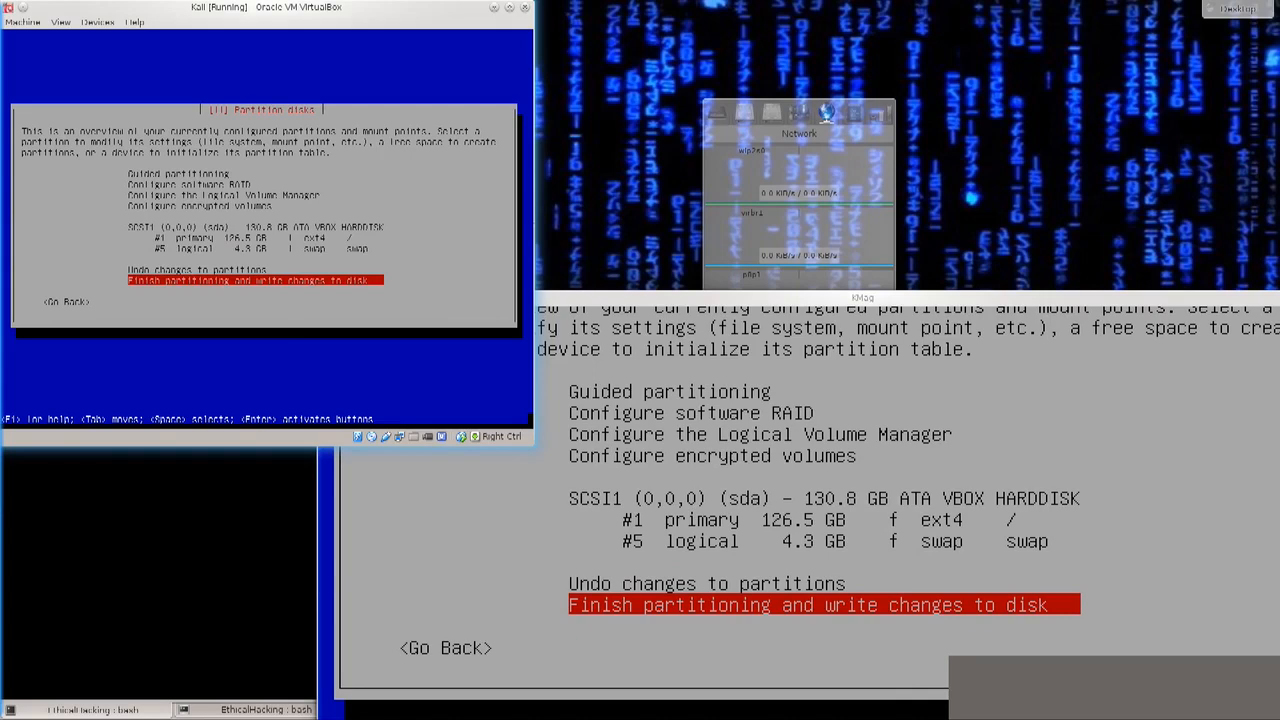
Step: Examine the entries of the partition overview for the sda disk
key("Up")
key("Up")
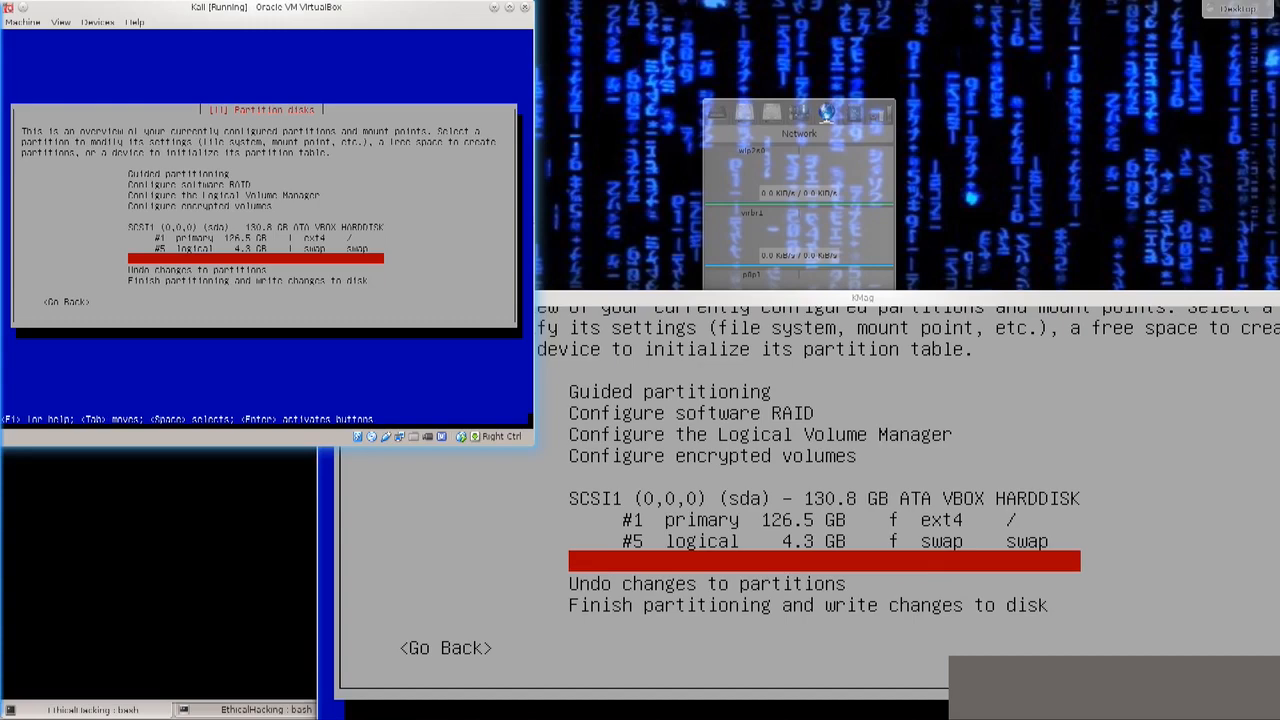
key("Up")
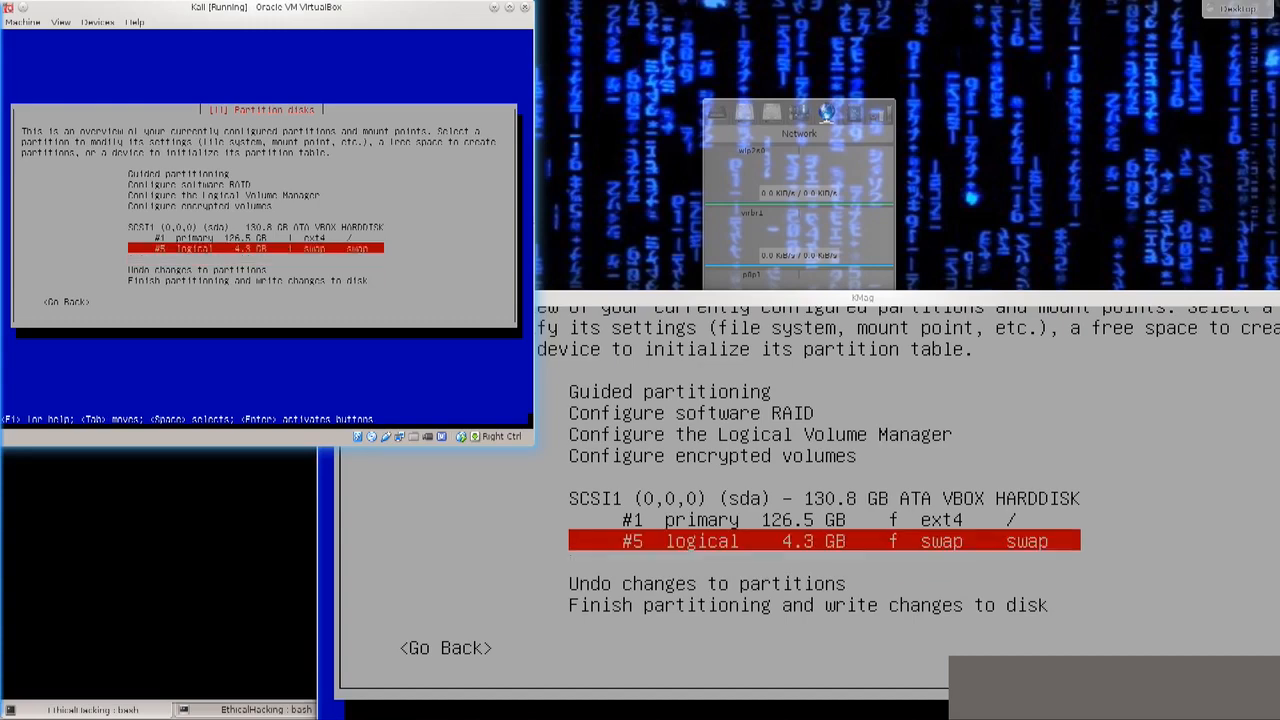
key("Up")
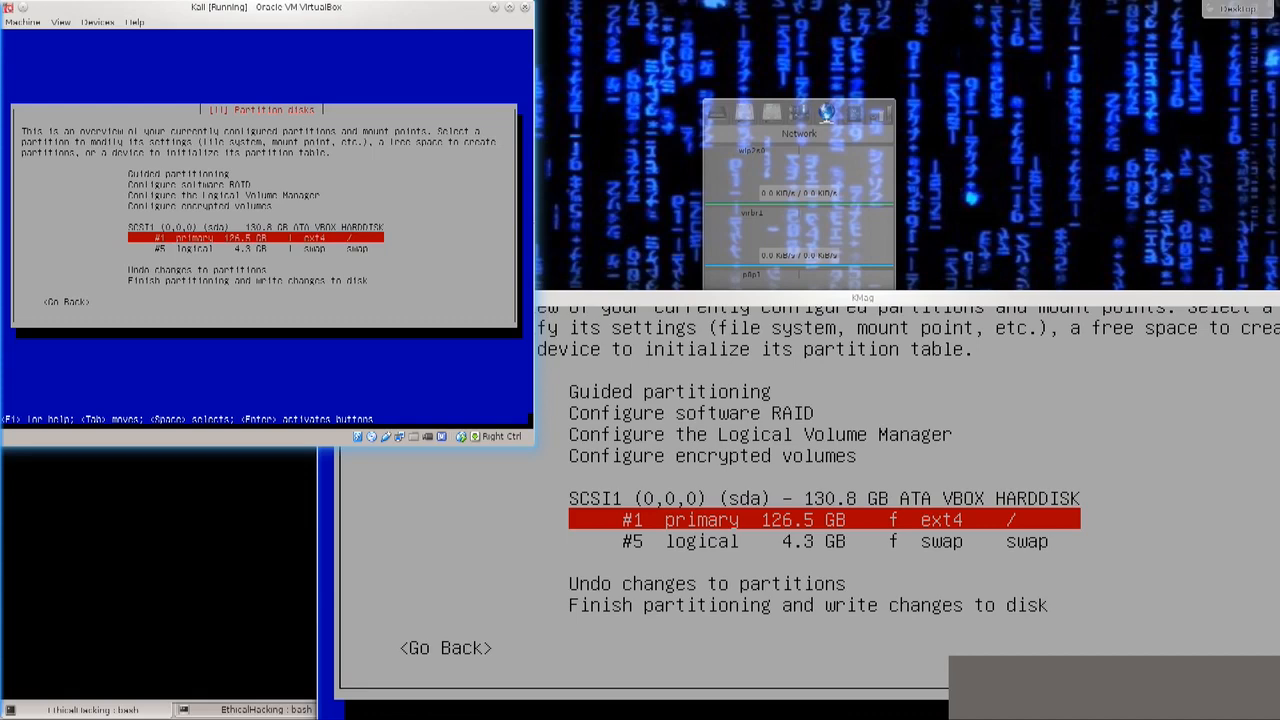
key("Down")
key("Up")
key("Down")
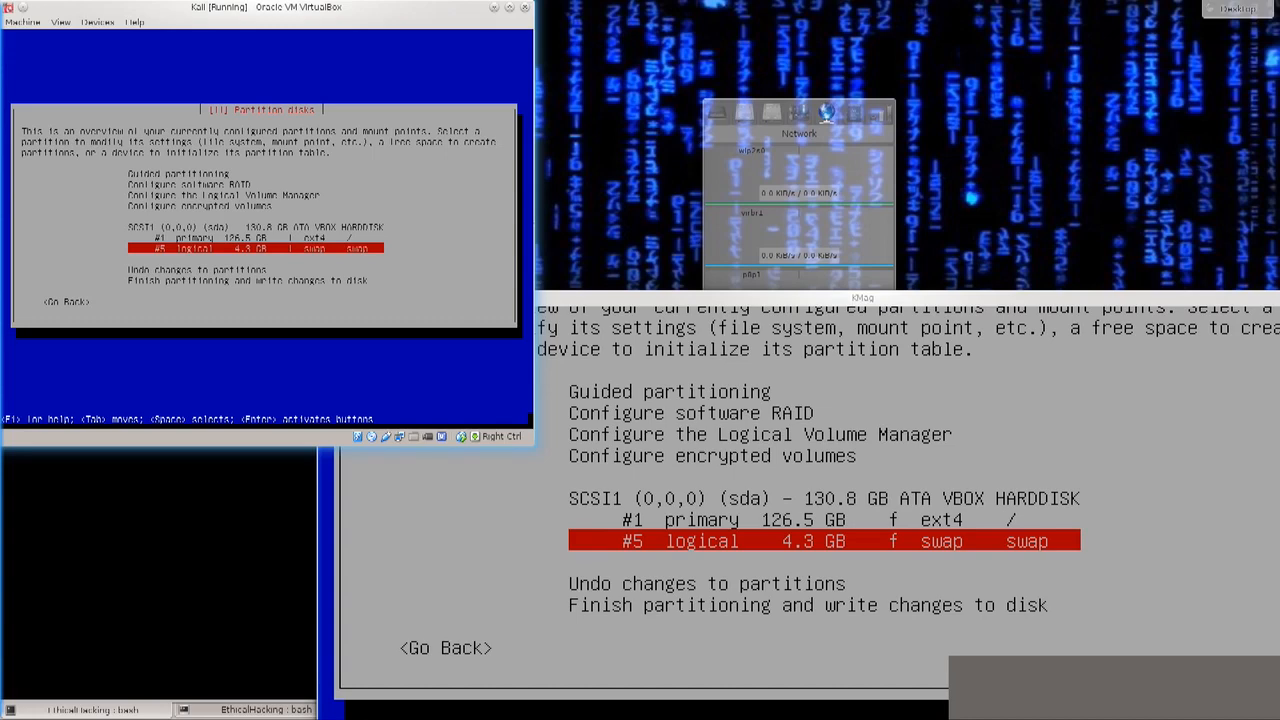
key("Up")
key("Up")
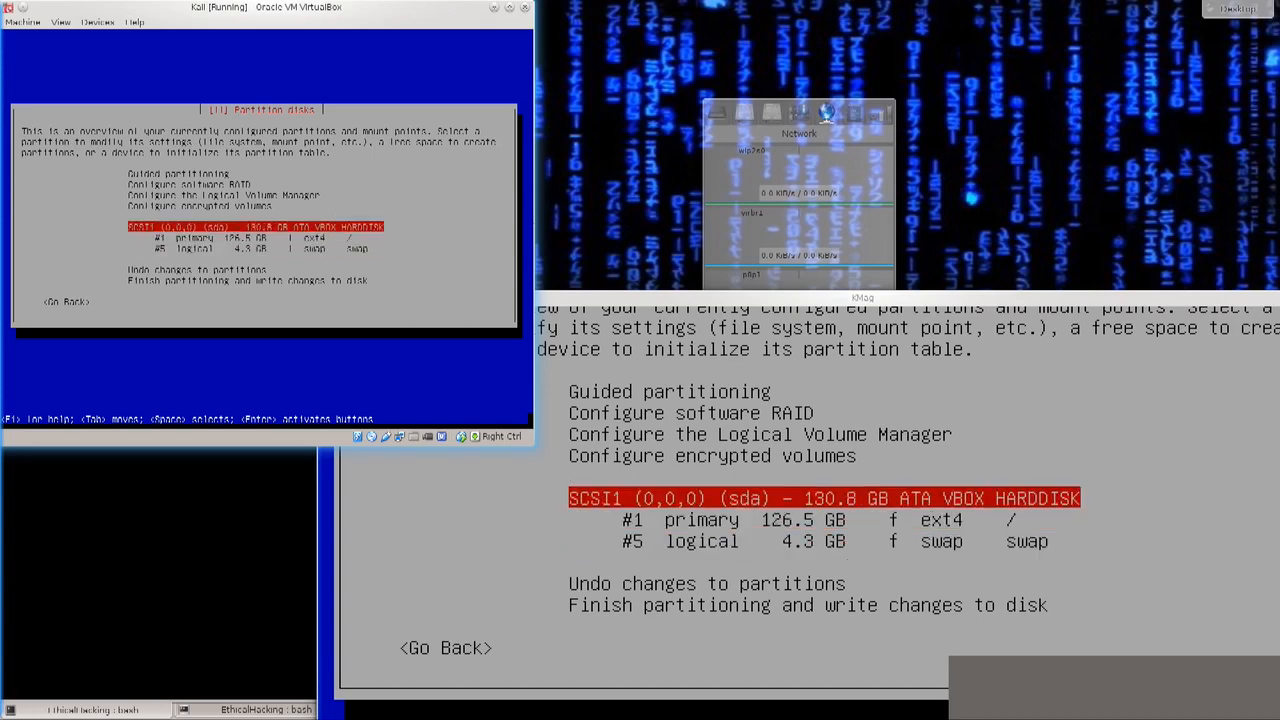
Step: Browse through the partitioning menu options, from Guided partitioning down to the disk change options
key("Up")
key("Down")
key("Up")
key("Up")
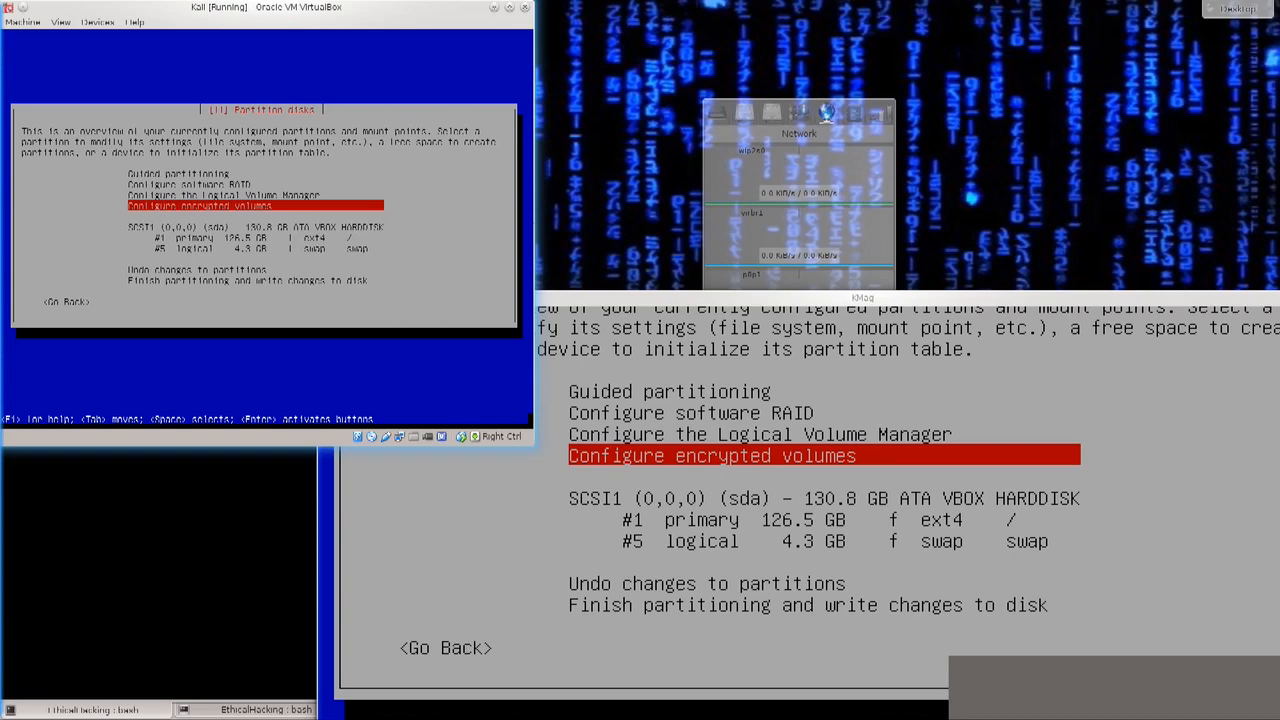
key("Up")
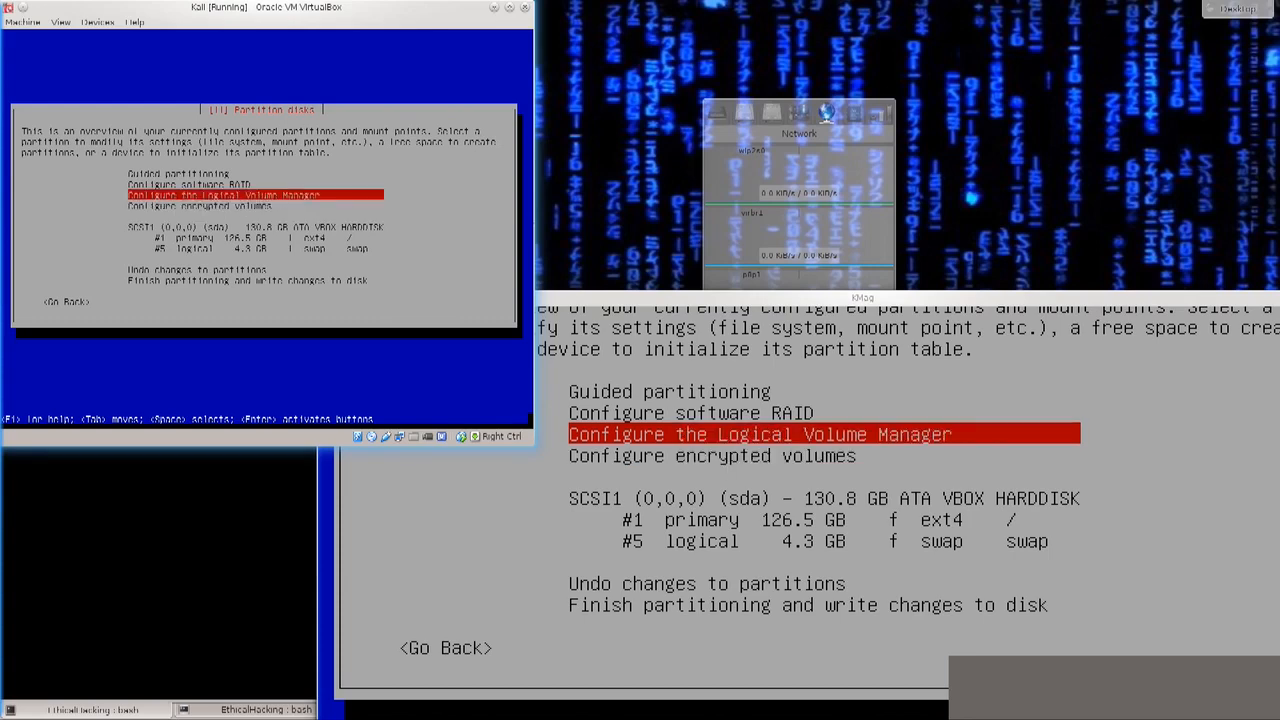
key("Up")
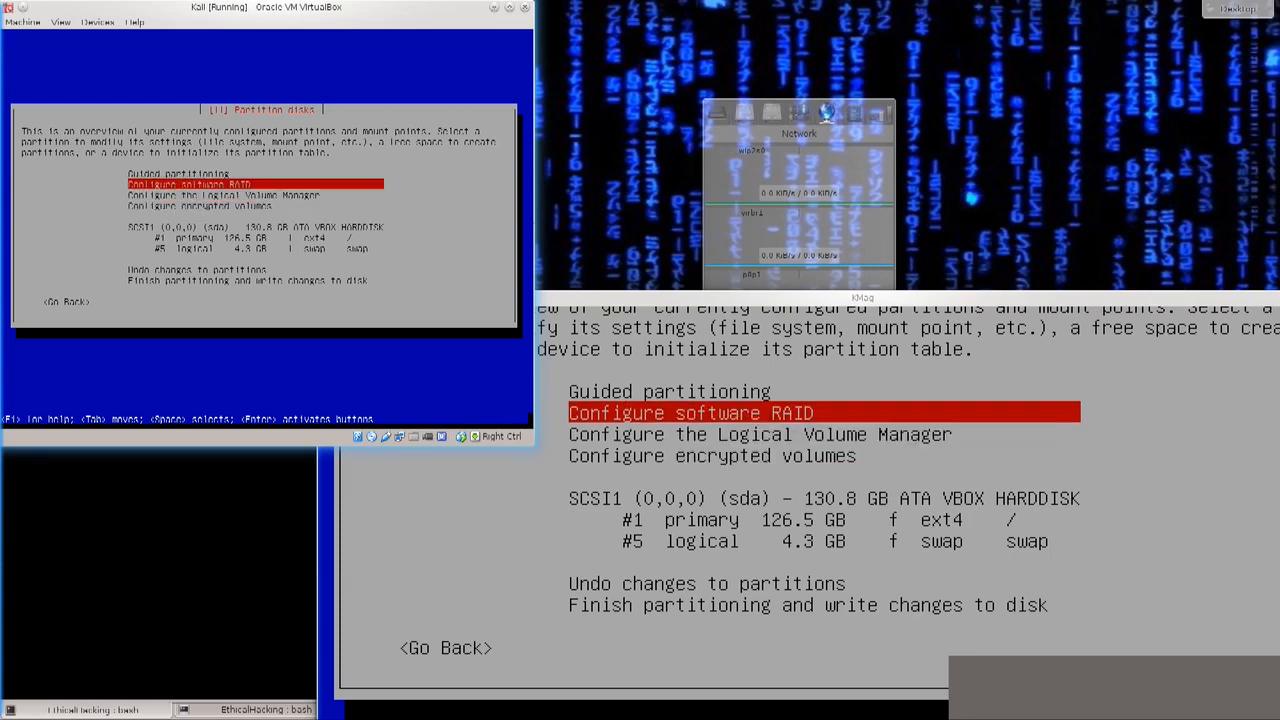
key("Up")
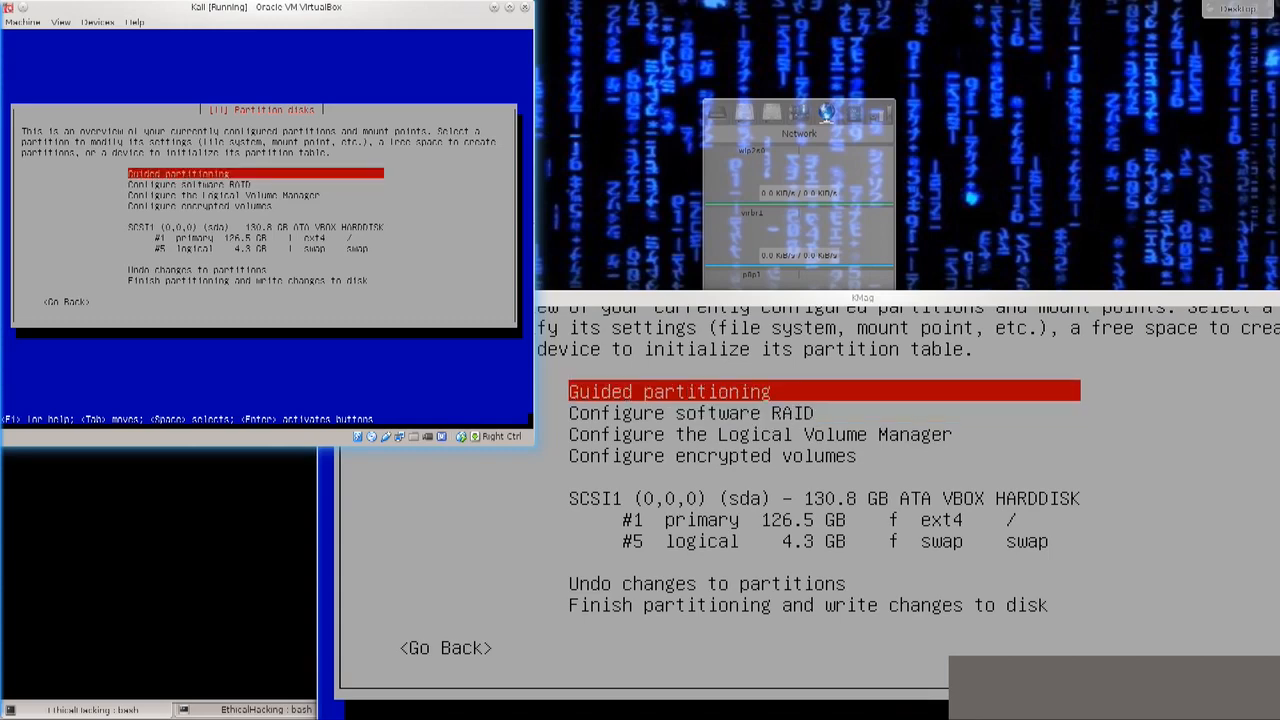
key("Down")
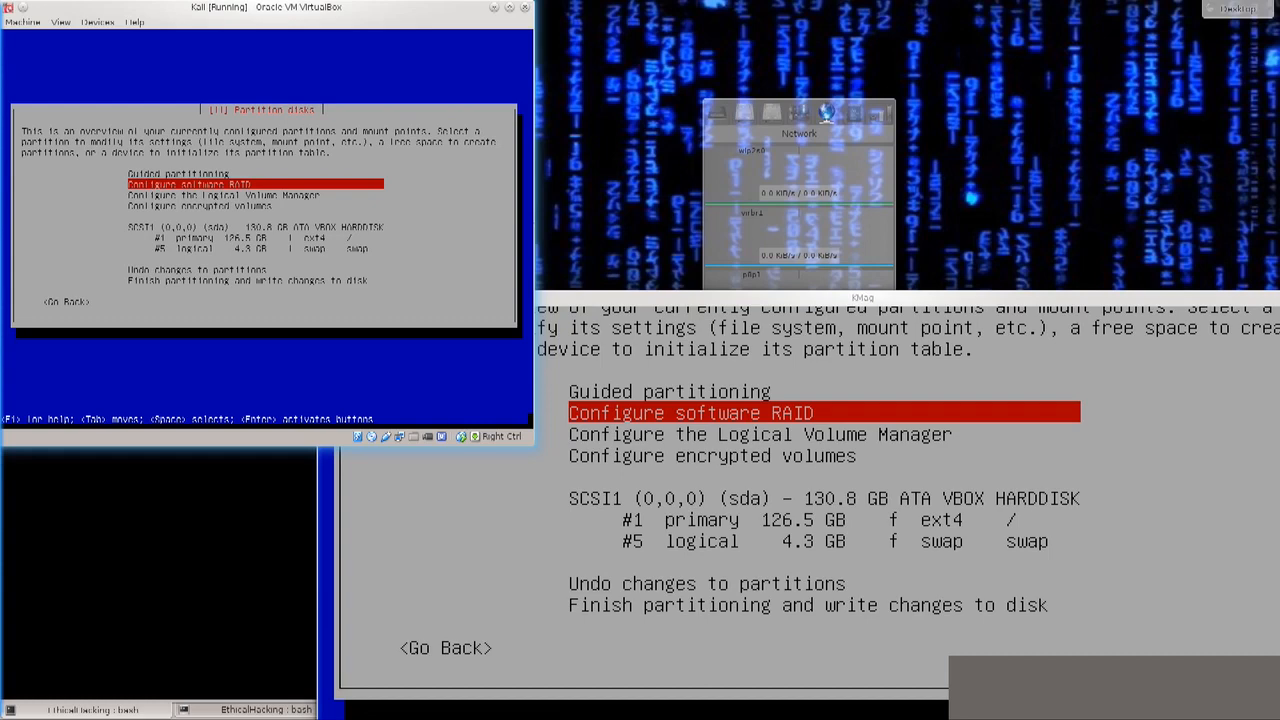
key("Down")
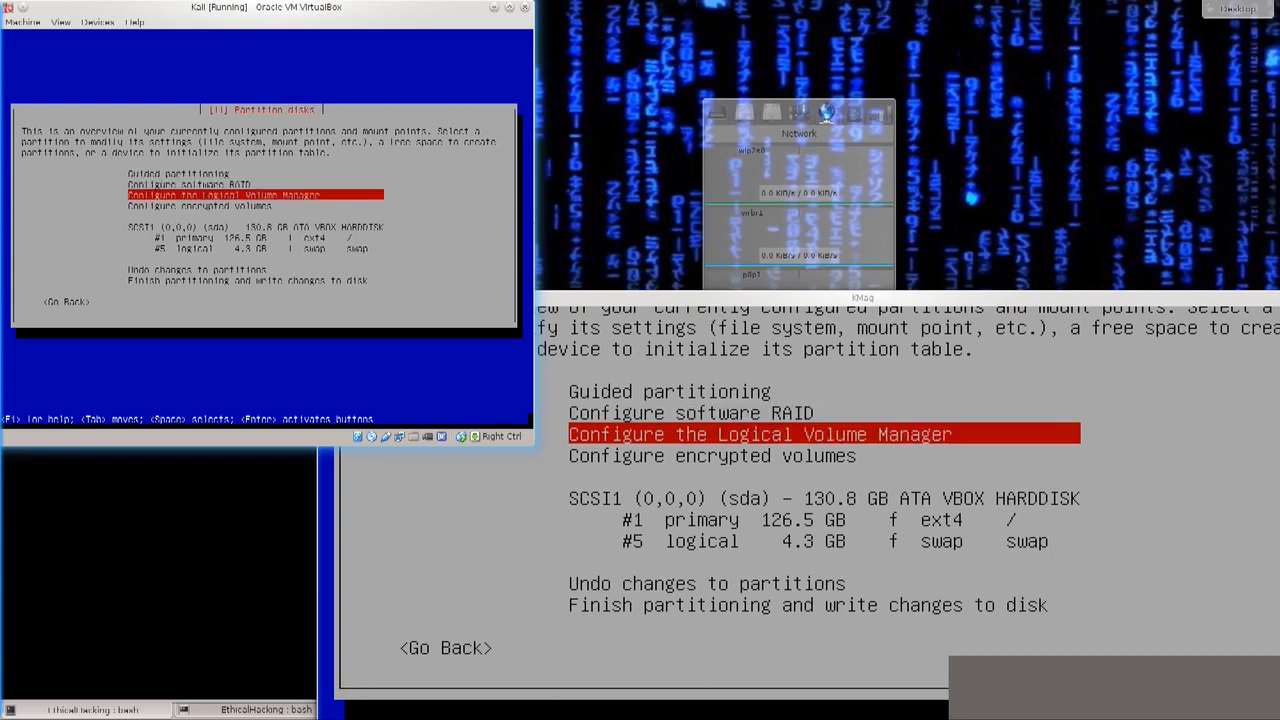
key("Down")
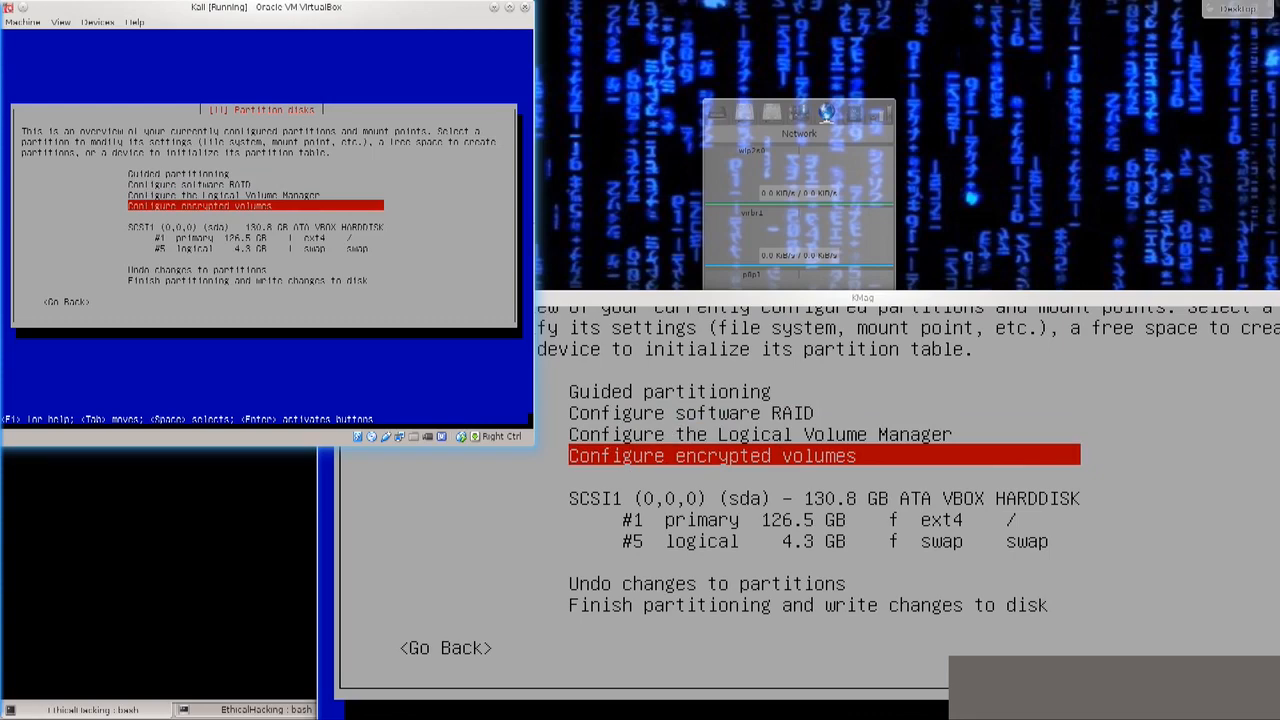
key("Up")
key("Up")
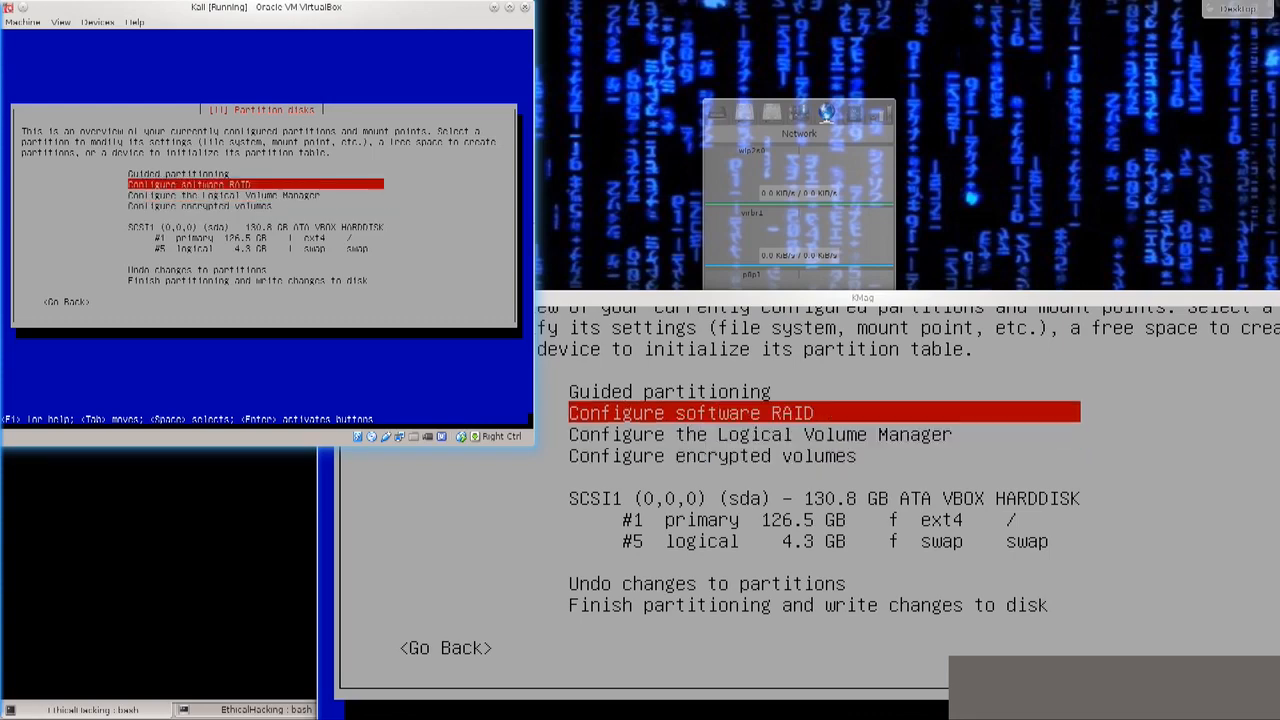
key("Down")
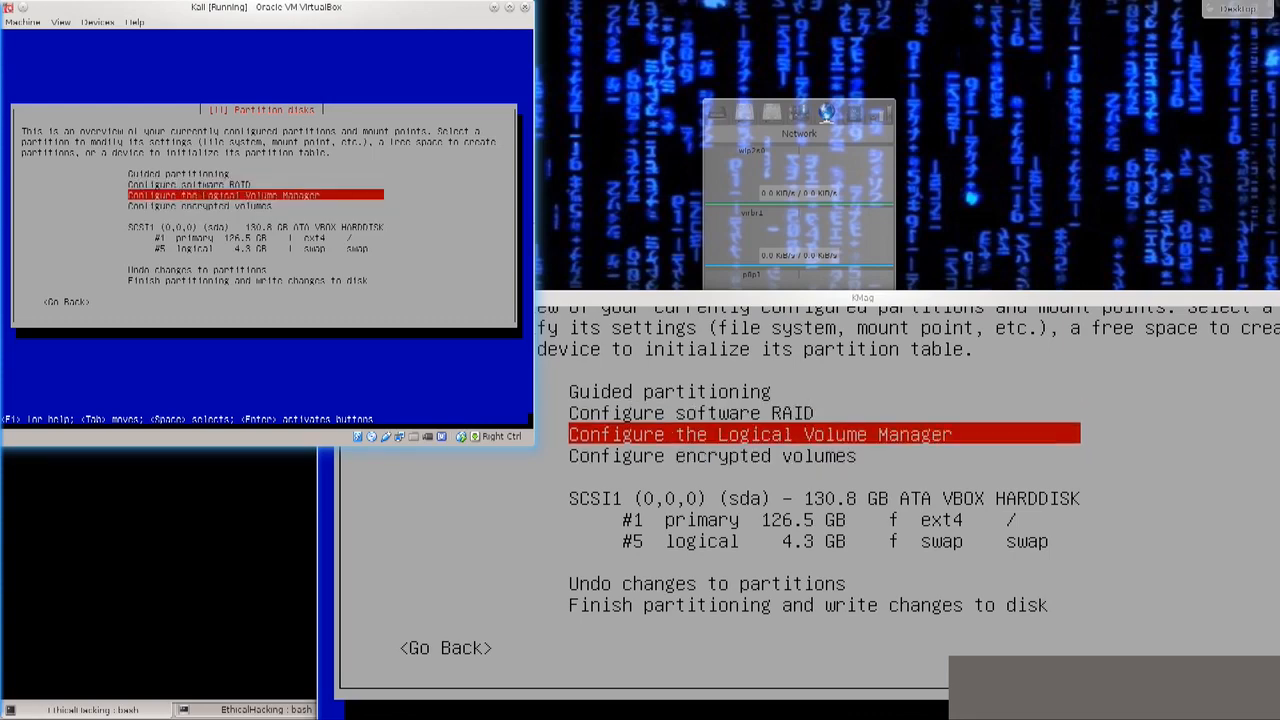
key("Down")
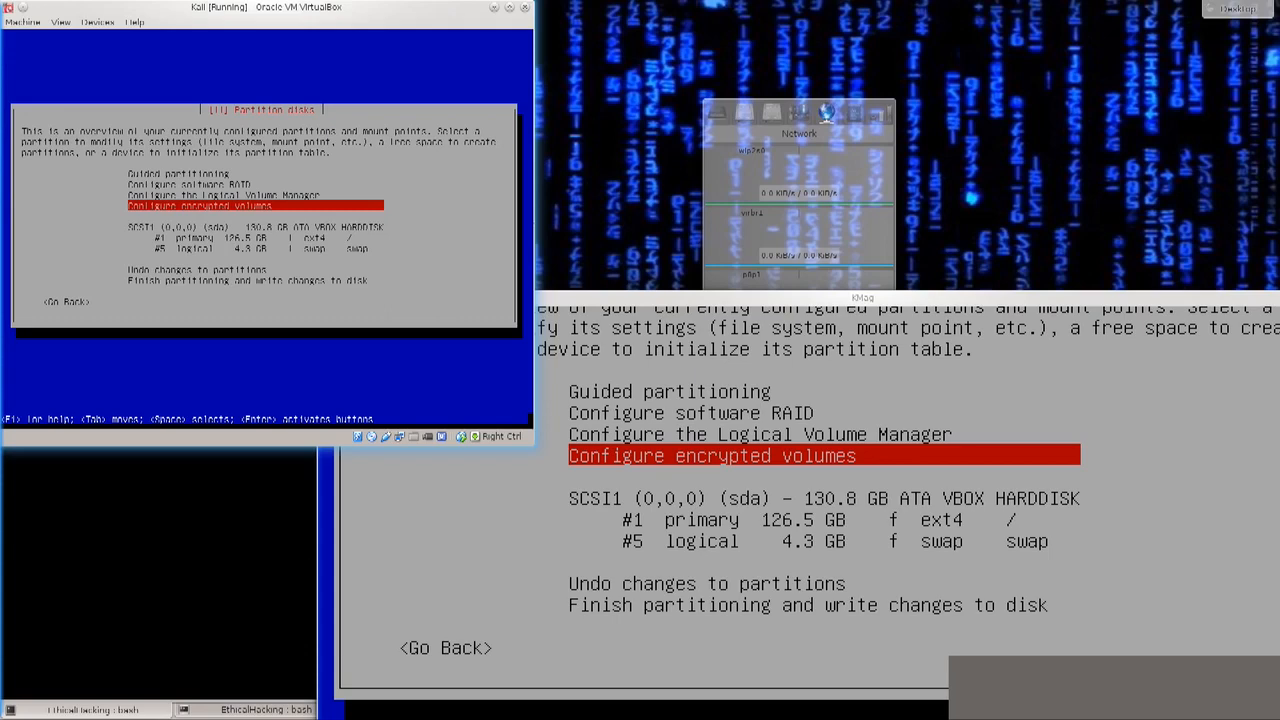
key("Down")
key("Down")
key("Down")
key("Down")
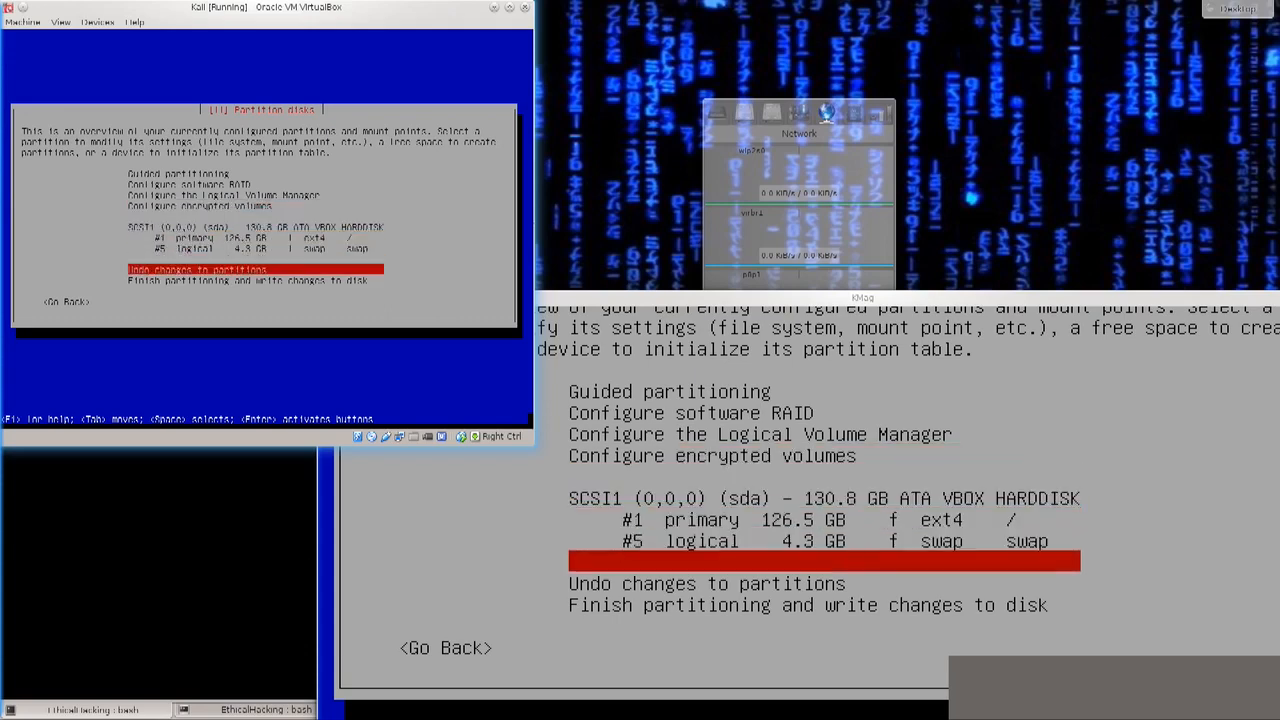
Step: Finish partitioning and confirm writing the changes to the sda disk
key("Down")
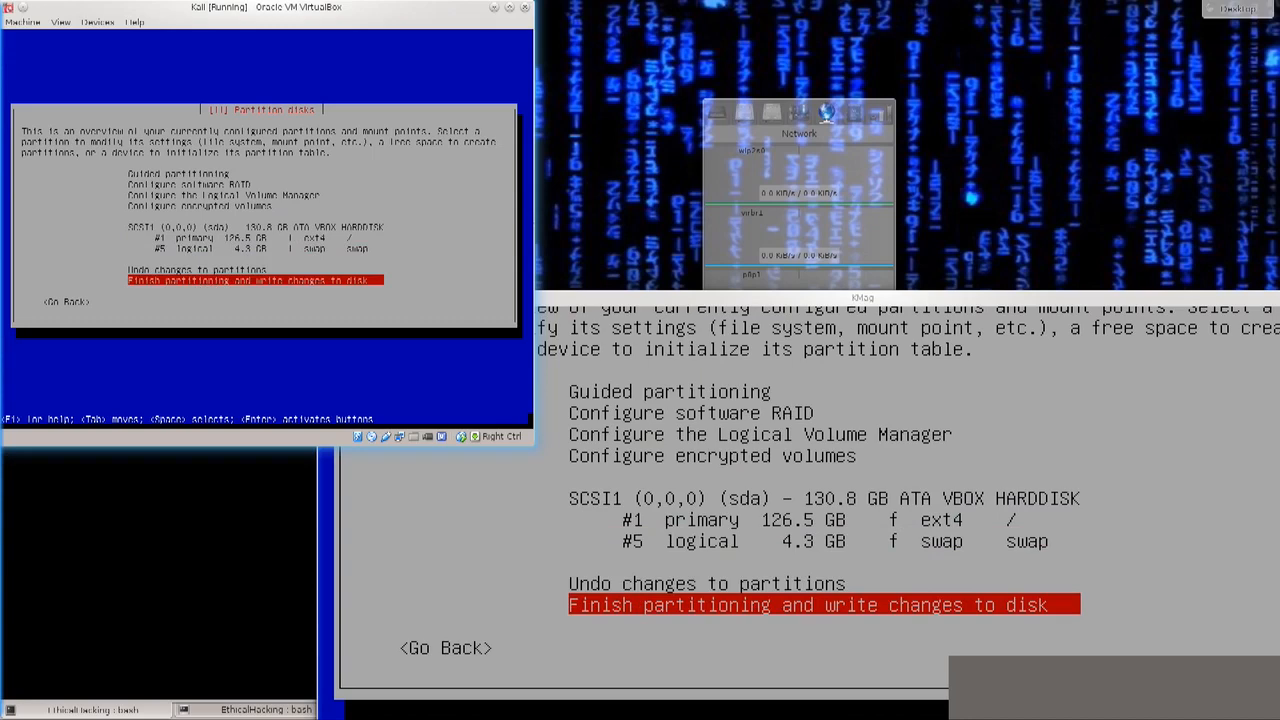
key("Return")
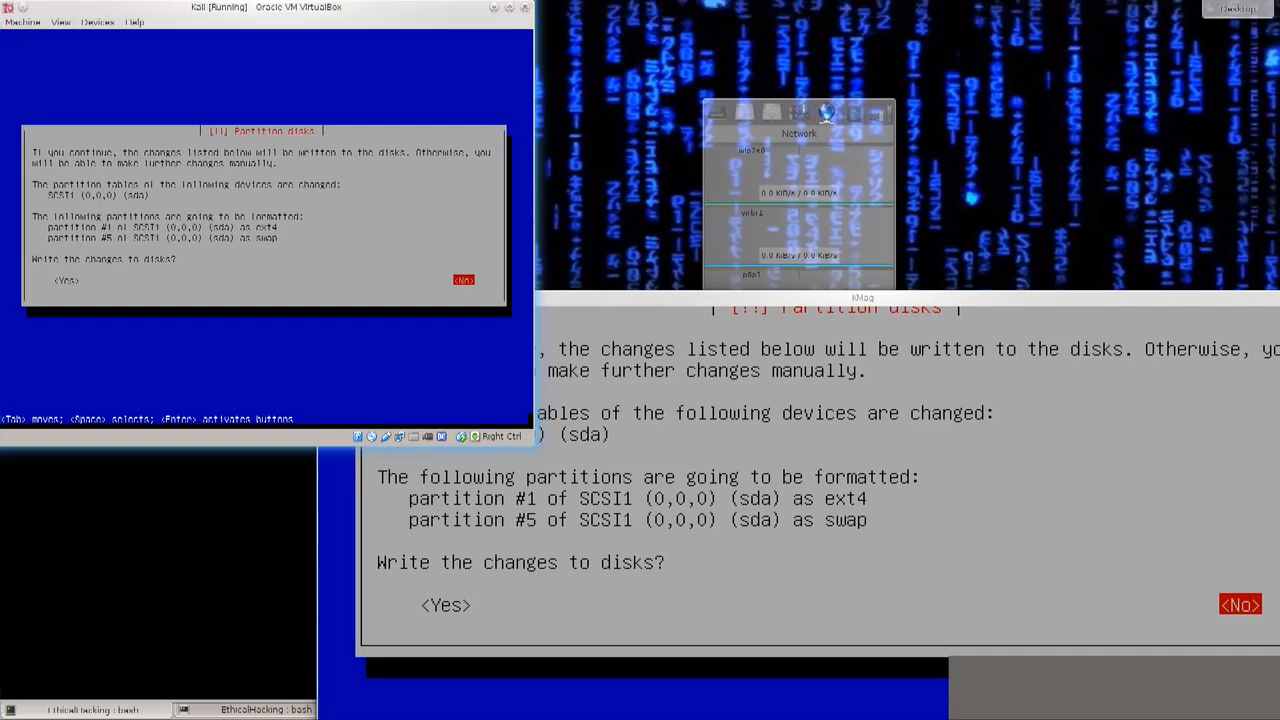
left_click_drag(265, 7, 241, 7)
left_click_drag(860, 450, 857, 576)
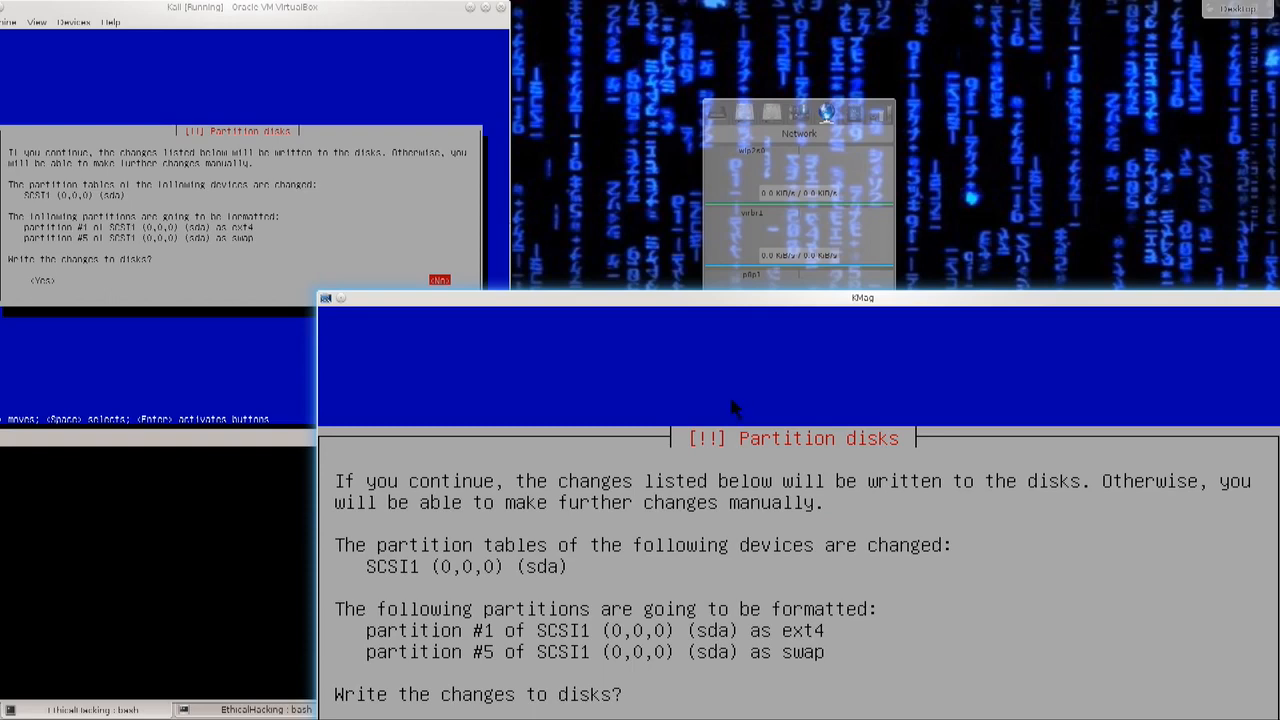
key("alt+Tab")
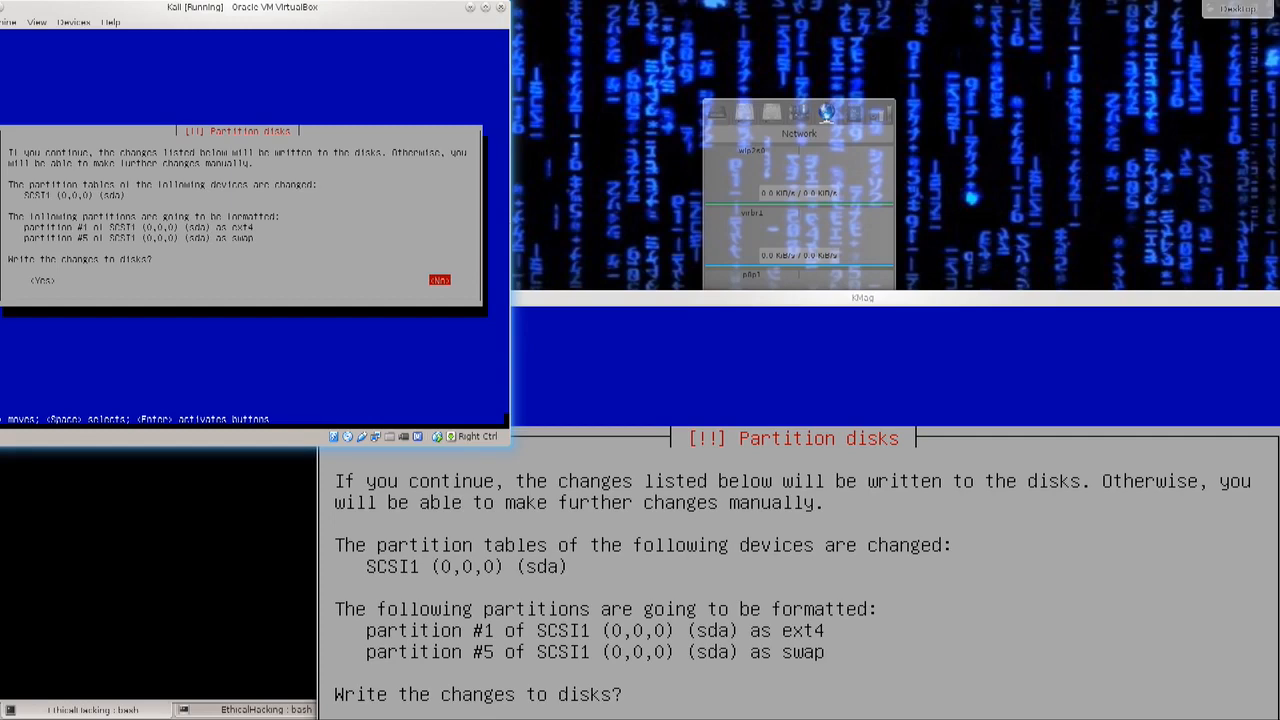
key("Left")
key("Return")
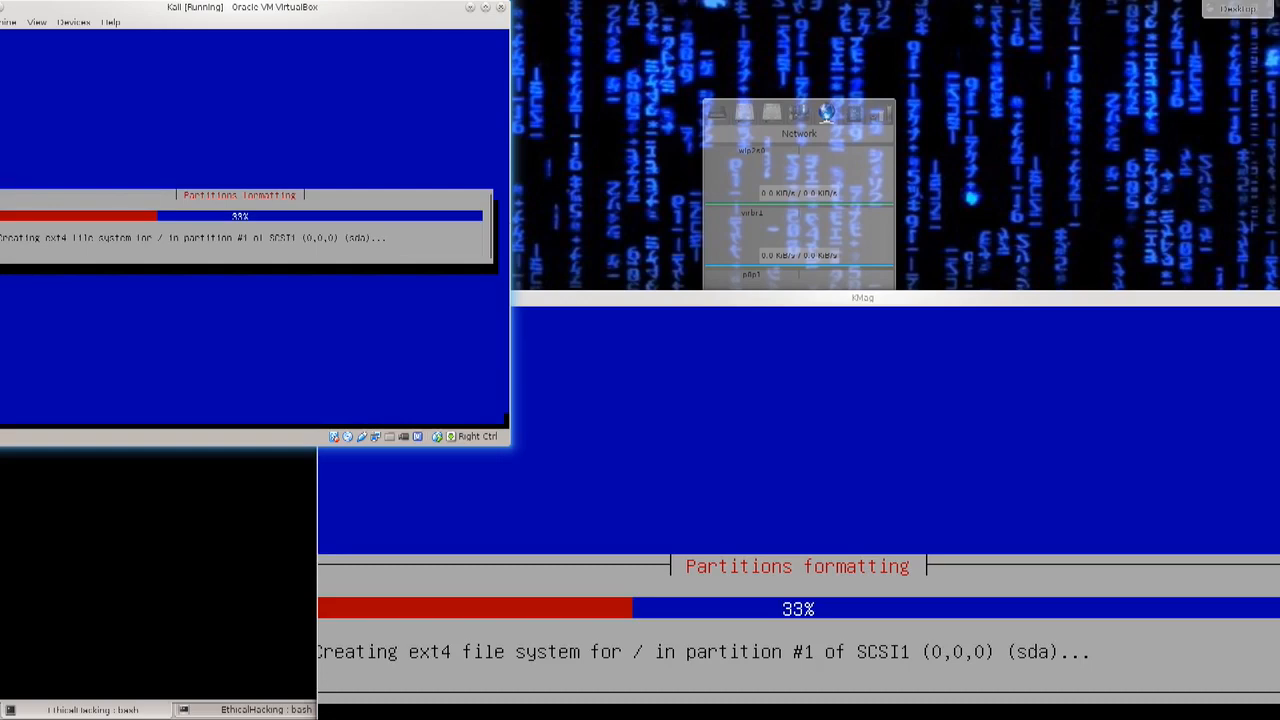